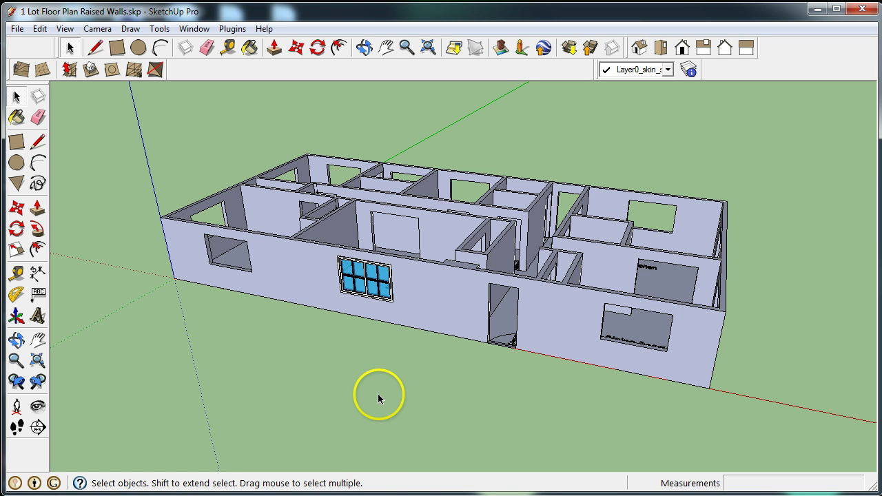
Open the 3D Warehouse and search it for "STEM Neighborhood" models
click(573, 55)
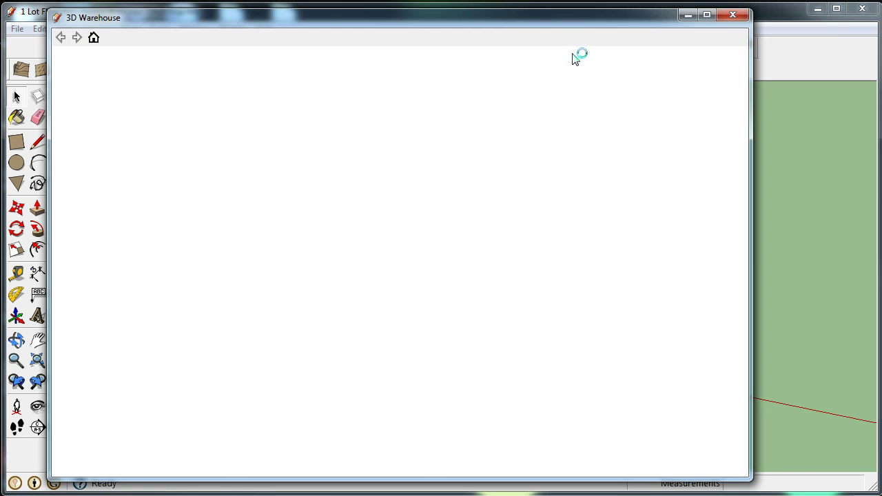
click(454, 188)
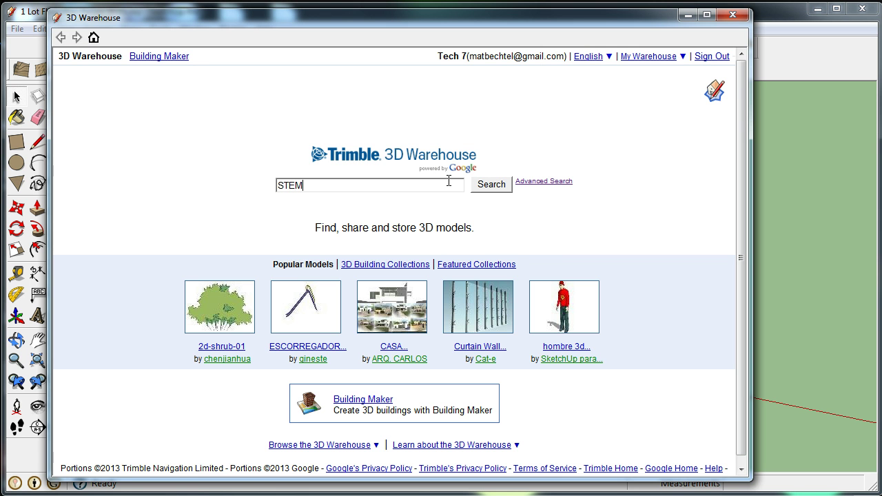
text(STEM Neighborhood)
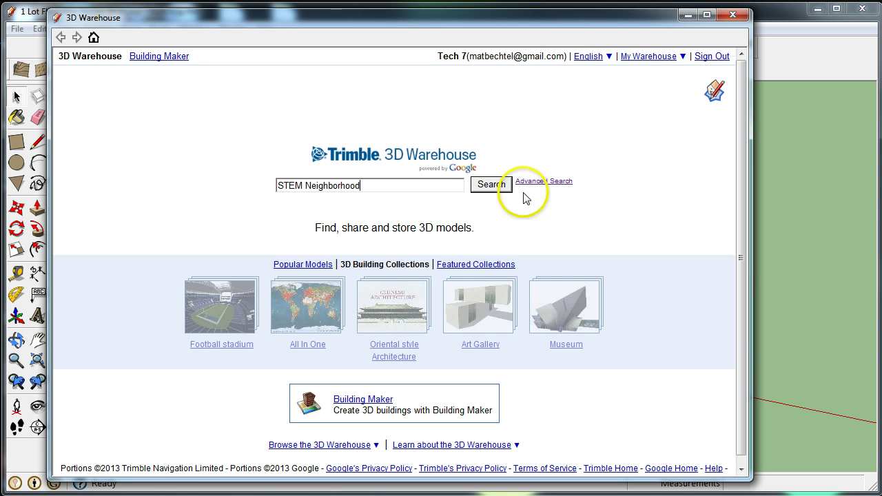
click(490, 187)
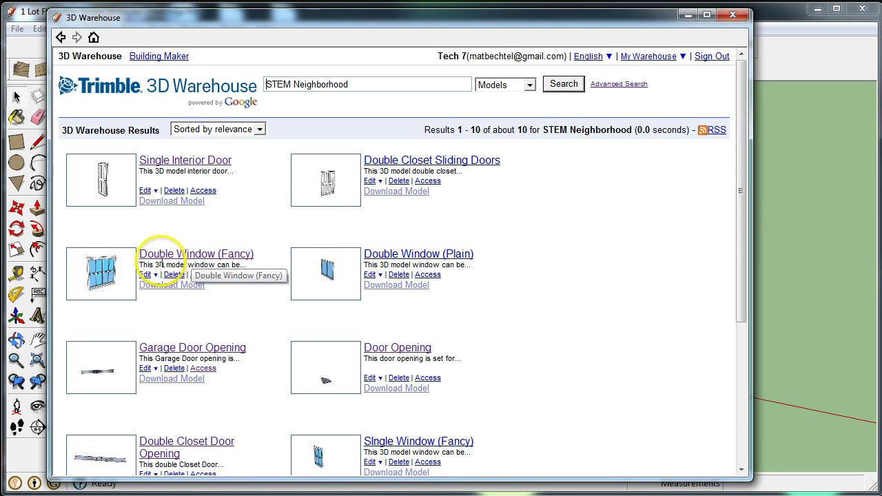
Load the Double Window (Fancy) component into the model and place it in front of the house's front wall
click(198, 255)
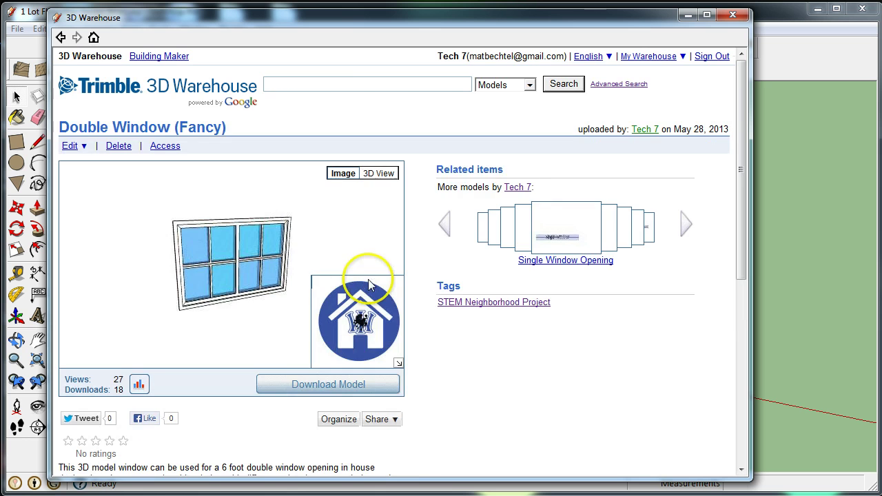
scroll(325, 285, down, 3)
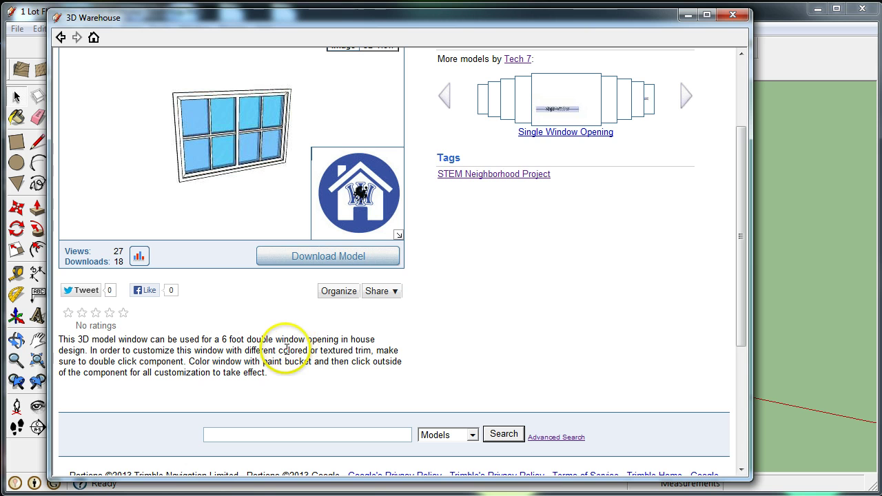
click(286, 257)
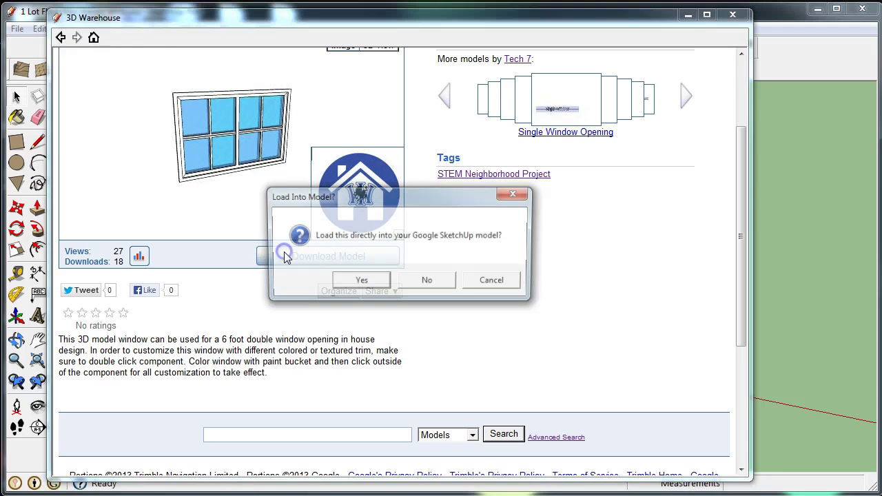
click(361, 282)
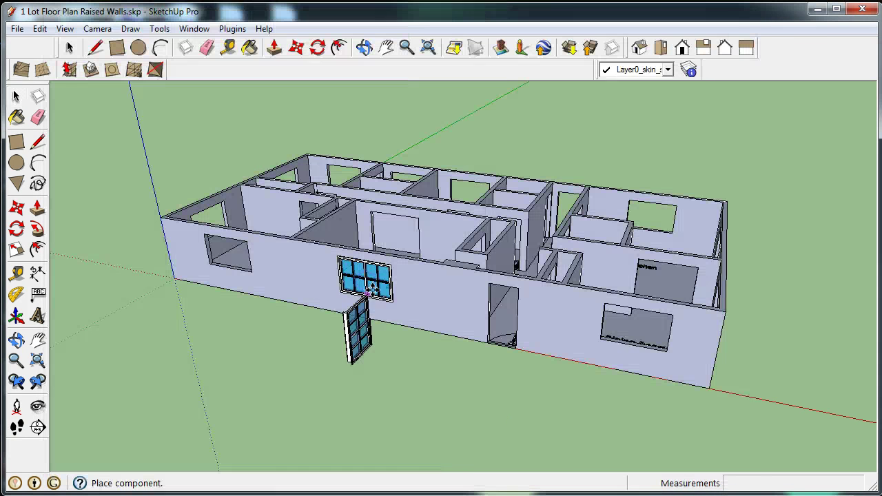
click(379, 339)
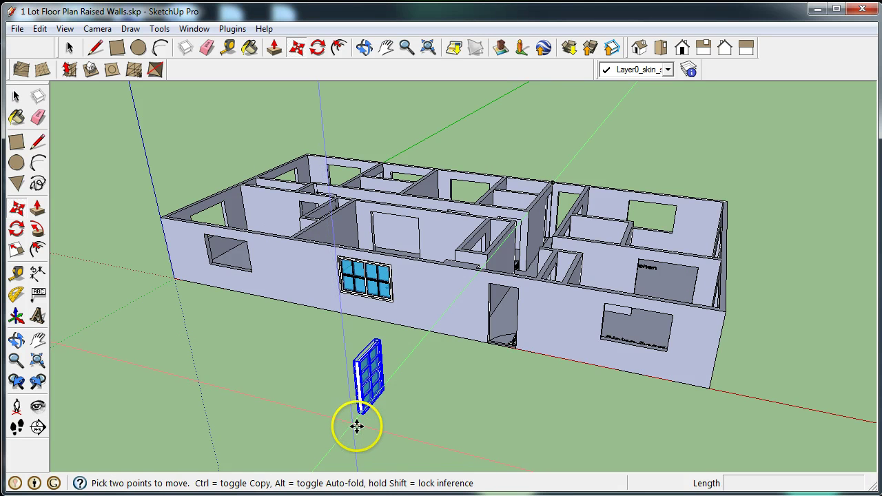
Rotate the placed window within its own plane so its long side lies horizontal
middle_drag(358, 425, 571, 434)
scroll(559, 432, up, 2)
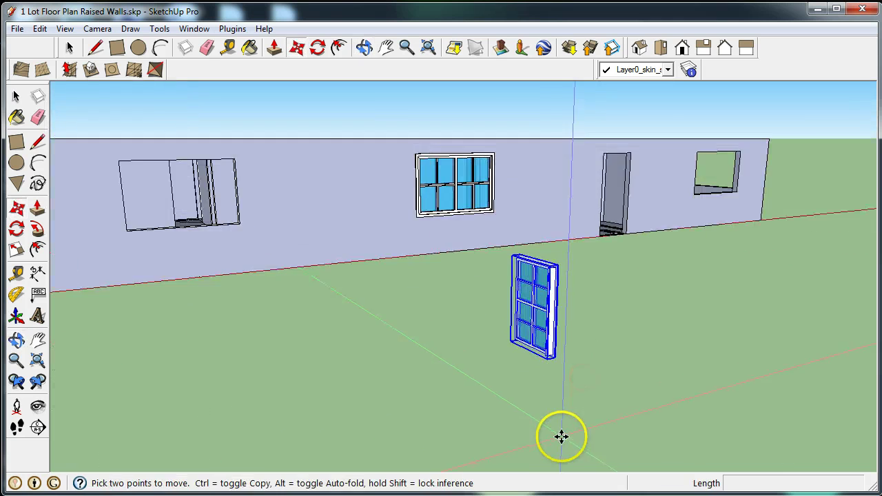
middle_drag(567, 313, 670, 304)
scroll(557, 340, up, 3)
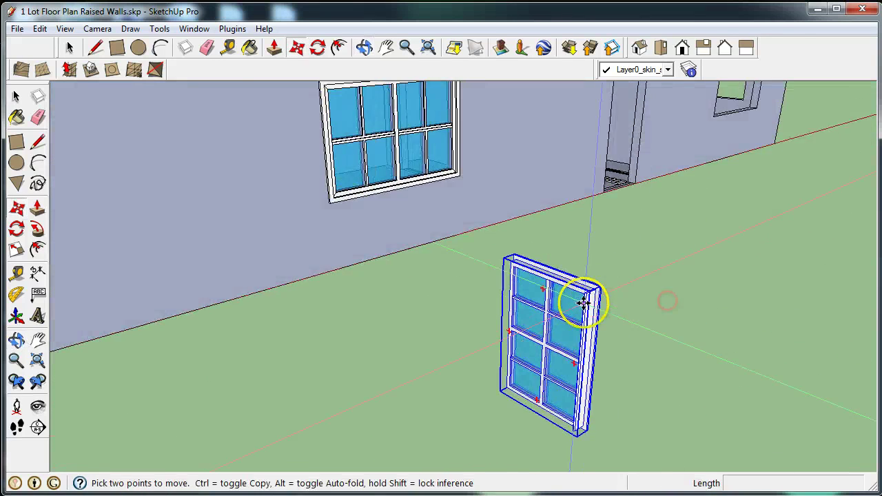
scroll(583, 303, up, 3)
scroll(586, 256, down, 1)
scroll(586, 256, down, 1)
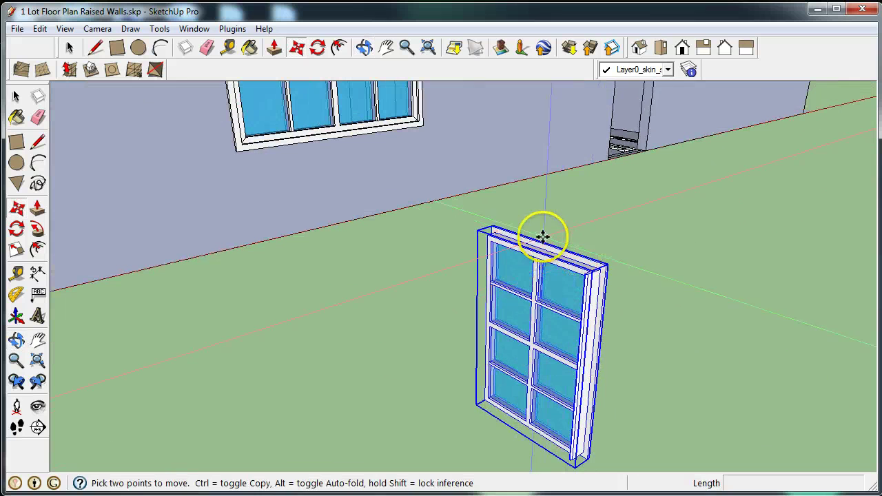
click(486, 329)
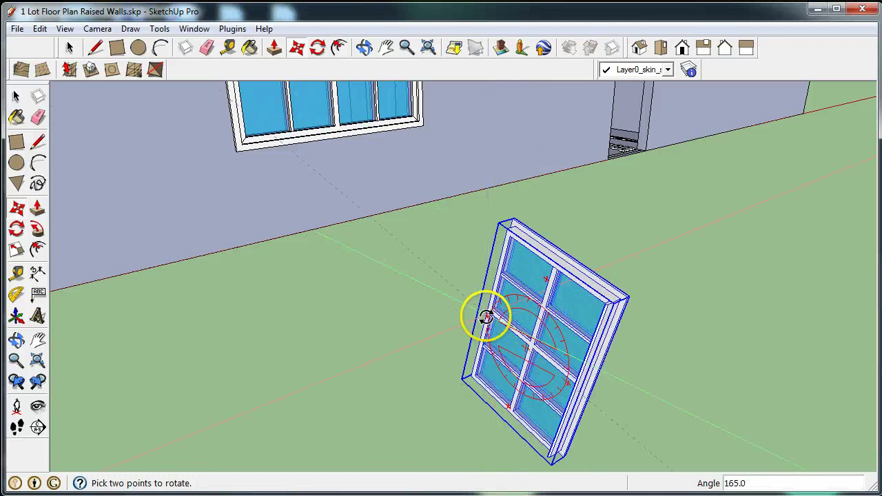
click(527, 297)
Rotate the window about the vertical axis so it is parallel to the front wall with its outer side facing out
middle_drag(591, 378, 470, 363)
key(m)
scroll(470, 364, down, 5)
middle_drag(527, 365, 404, 374)
key(q)
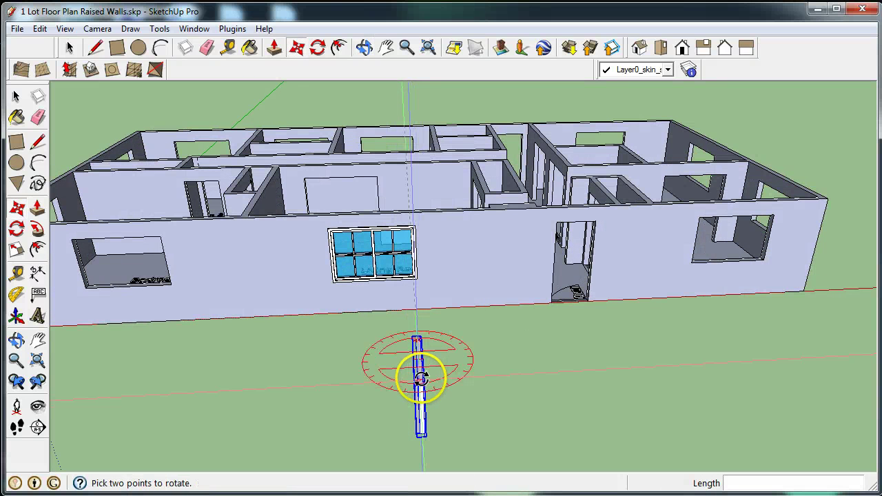
click(421, 378)
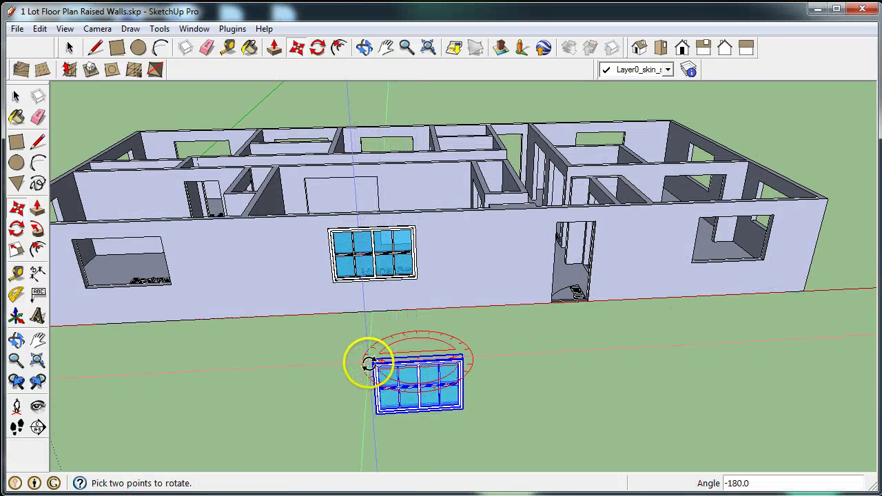
click(364, 360)
Examine the window's outer trim, inner frame and upper corner for the point that fits the wall opening
key(m)
middle_drag(372, 366, 542, 377)
scroll(542, 377, up, 5)
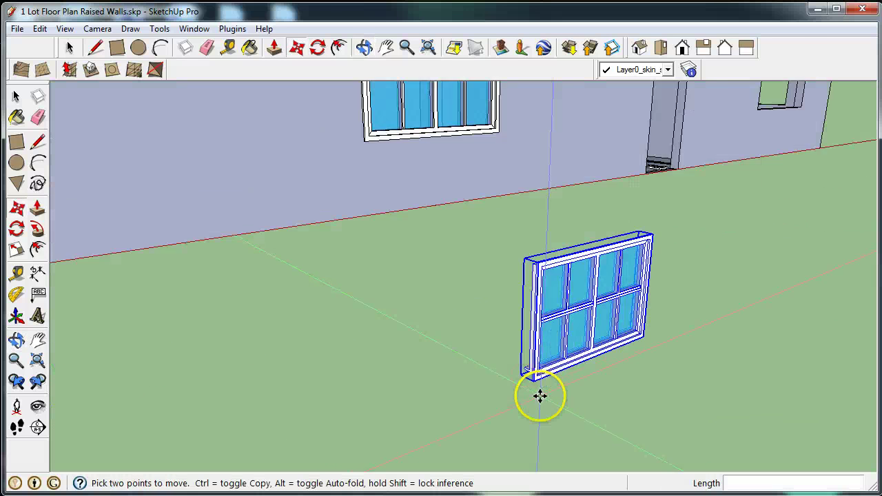
key(q)
key(m)
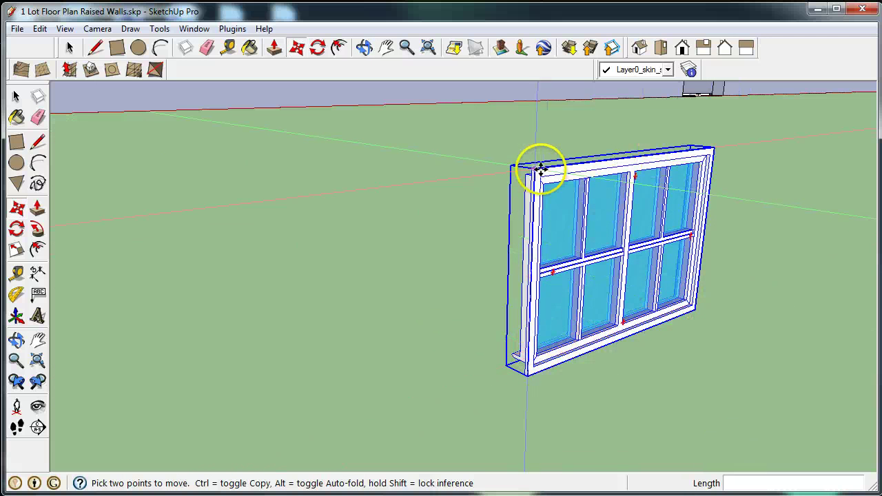
scroll(547, 171, up, 3)
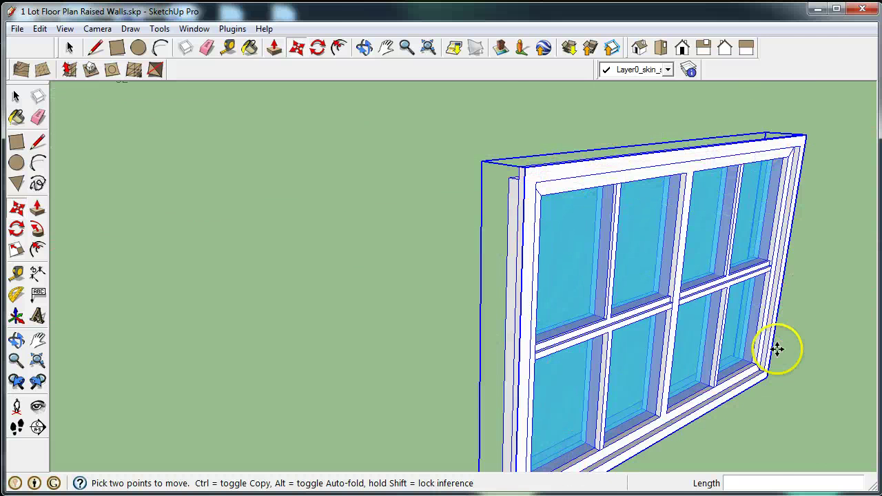
scroll(558, 197, down, 3)
scroll(586, 204, down, 2)
middle_drag(589, 207, 635, 257)
scroll(635, 258, up, 5)
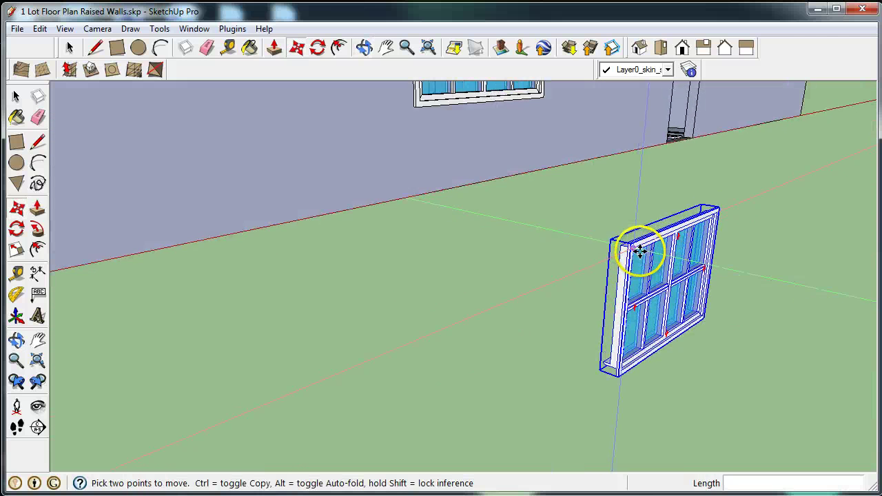
scroll(627, 255, up, 1)
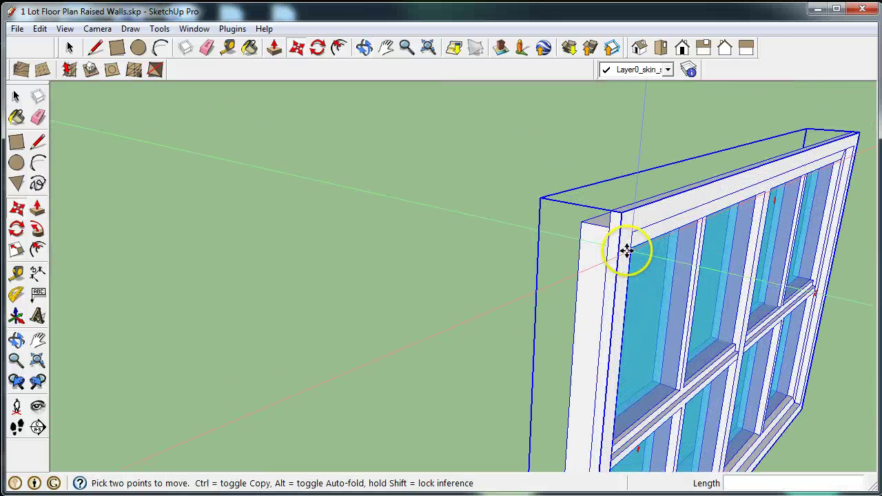
Move the window by its inner frame's back upper corner to the upper corner of the empty front bedroom opening
click(295, 45)
click(583, 226)
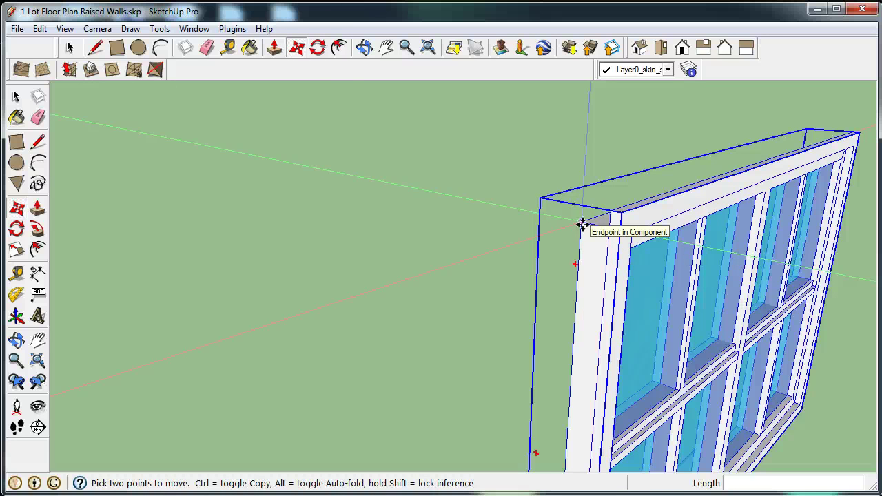
scroll(583, 225, down, 5)
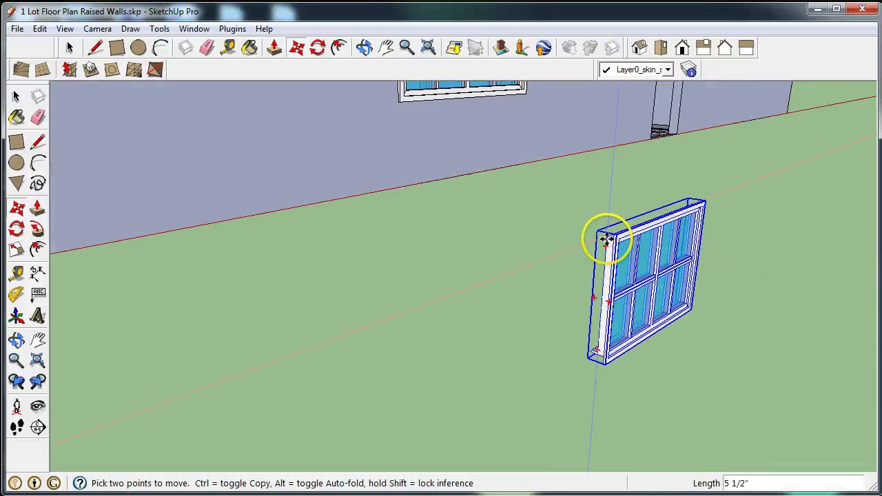
scroll(605, 238, down, 3)
middle_drag(321, 173, 464, 237)
scroll(463, 237, up, 5)
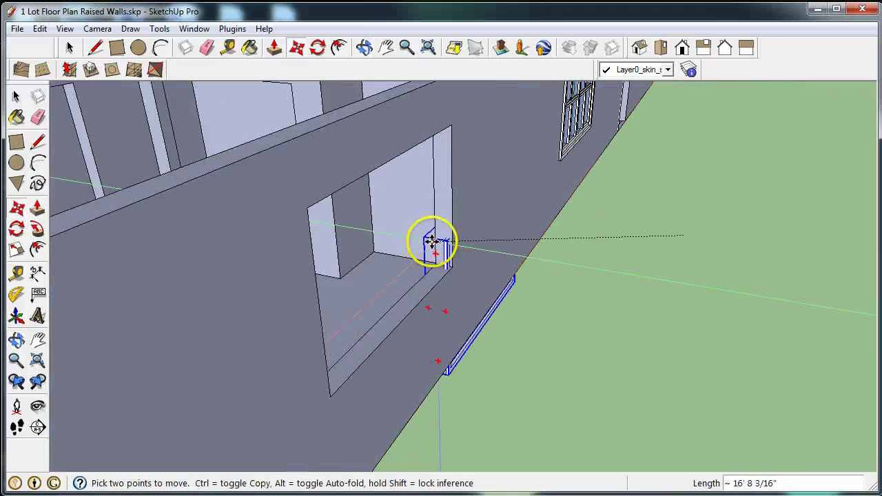
click(306, 210)
Shift the window through the wall's depth so its outer trim sits against the exterior face
middle_drag(404, 346, 420, 256)
key(m)
click(384, 280)
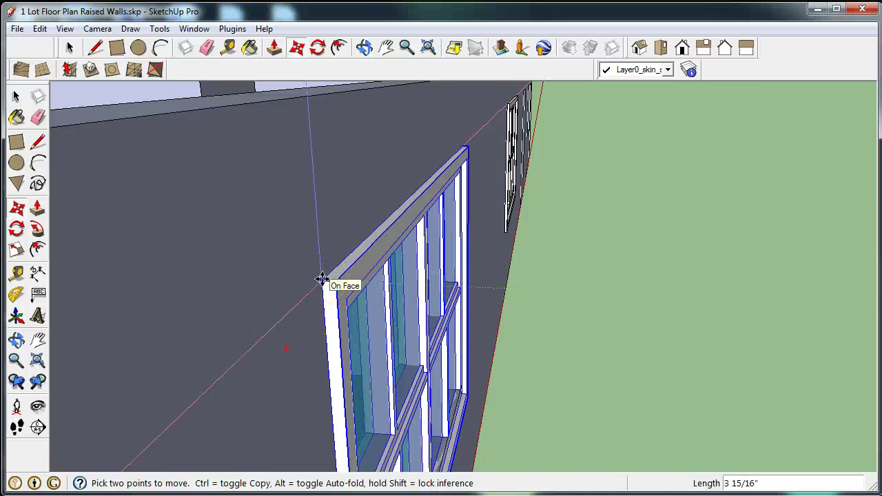
click(354, 285)
From inside the room, push the bottom face of the window opening down 2" to clear the window ledge
middle_drag(354, 286, 398, 283)
middle_drag(395, 338, 496, 356)
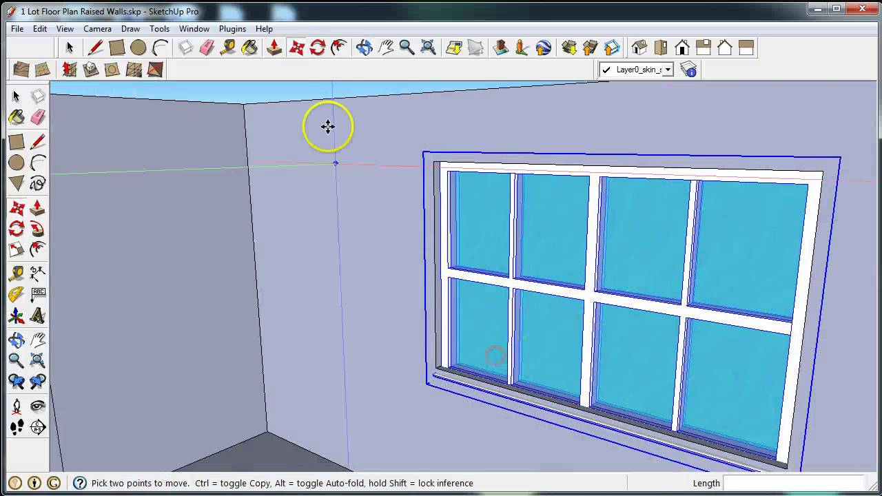
click(273, 47)
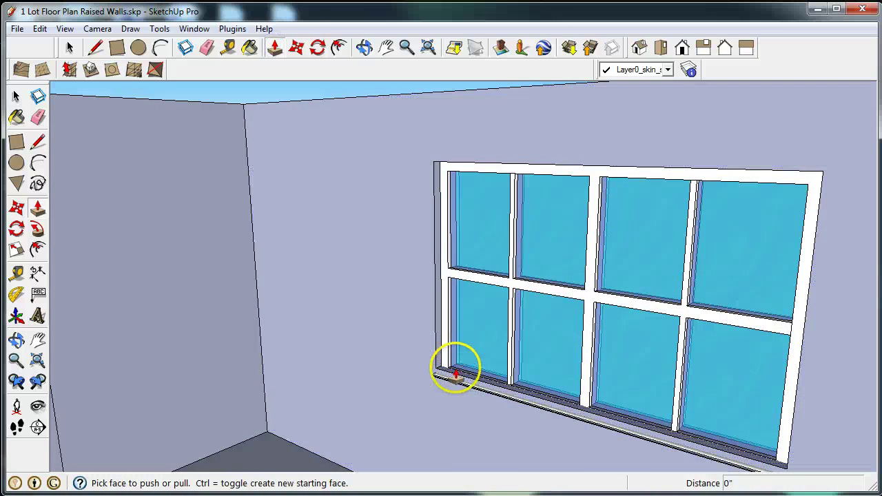
scroll(457, 377, up, 3)
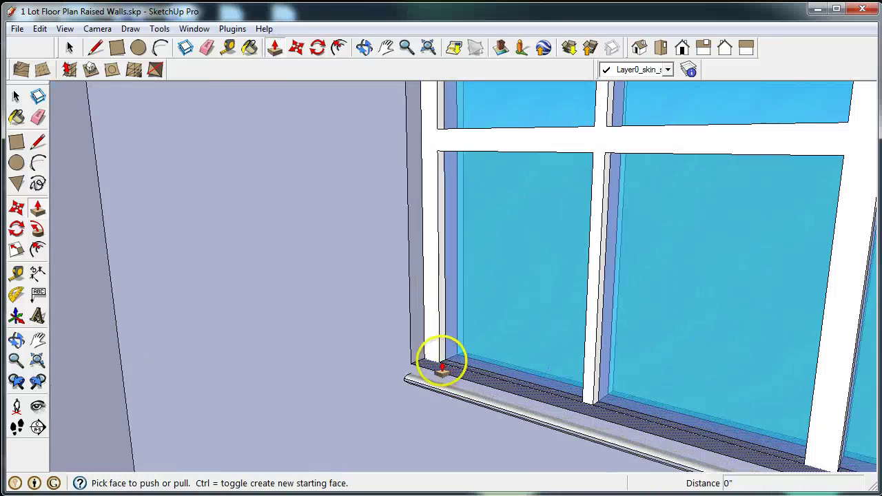
drag(432, 372, 425, 404)
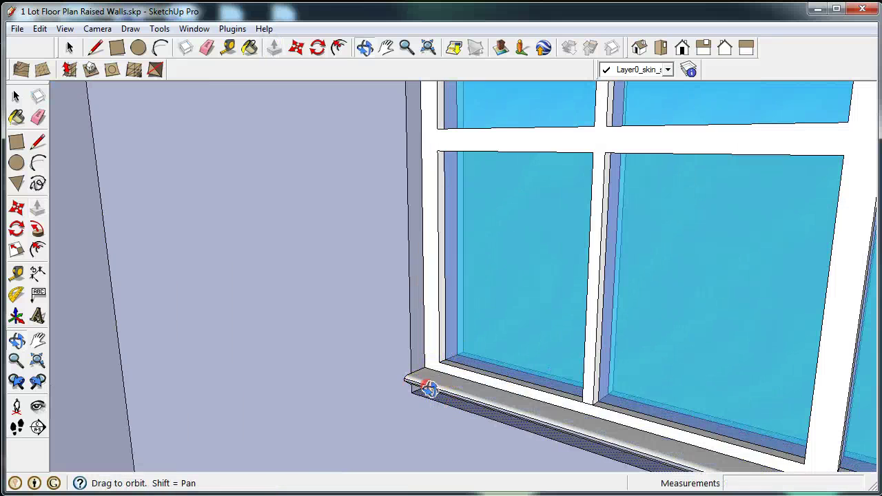
middle_drag(430, 384, 425, 275)
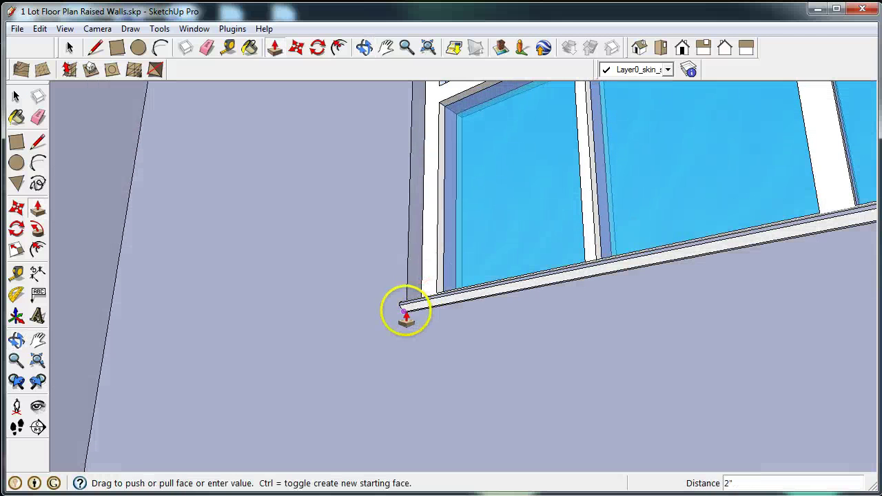
scroll(413, 319, up, 3)
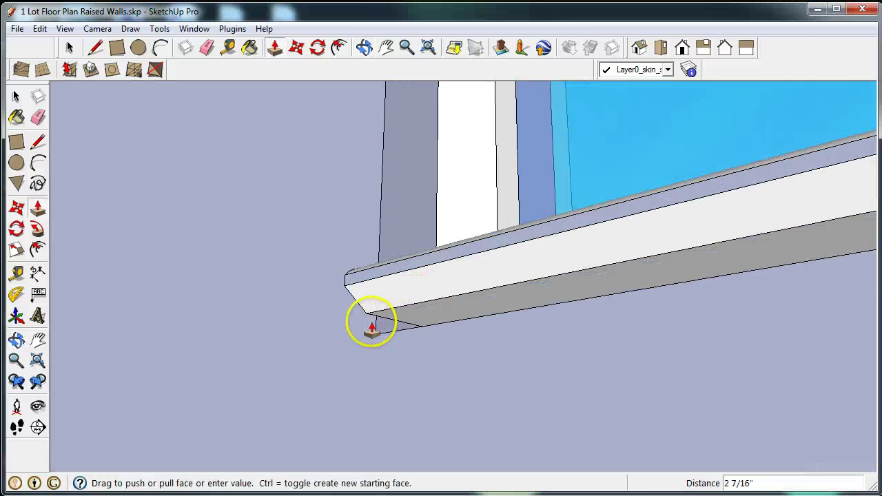
scroll(374, 319, down, 3)
Start a copy of the living room window, picking it up by its inner frame's back lower corner
middle_drag(346, 316, 82, 379)
scroll(302, 280, down, 1)
scroll(563, 298, down, 4)
middle_drag(563, 298, 390, 315)
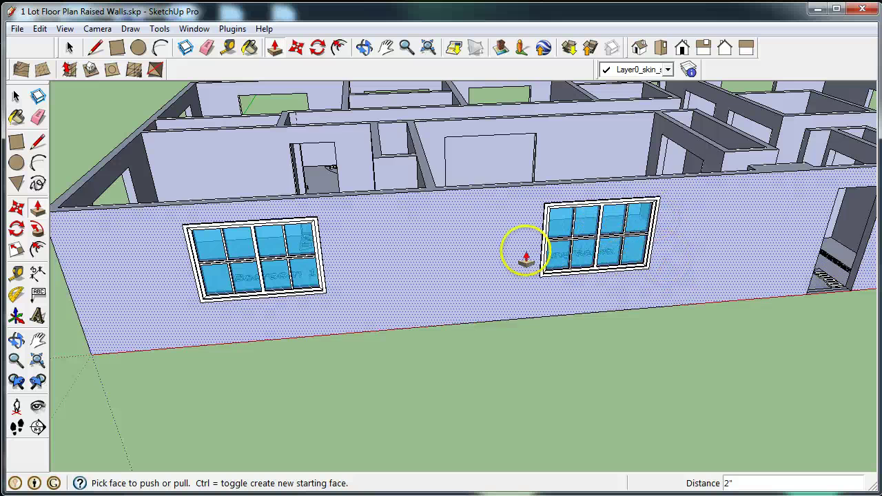
scroll(350, 255, down, 6)
middle_drag(612, 275, 567, 239)
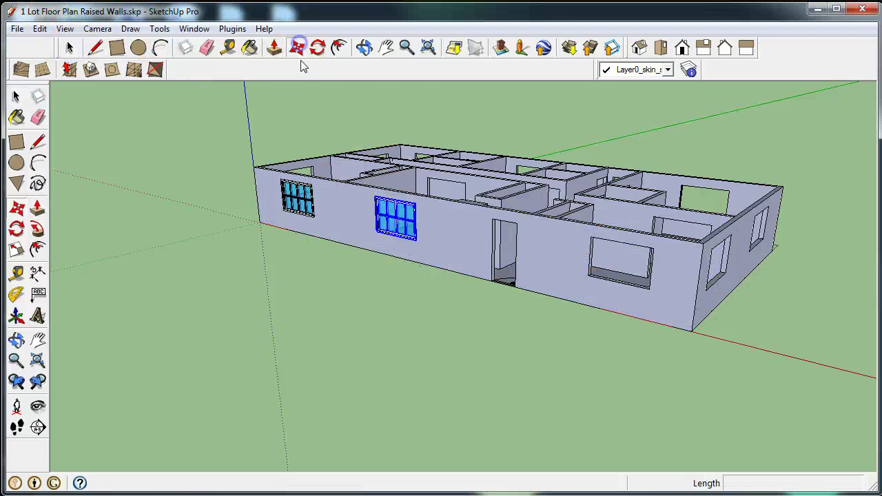
scroll(395, 225, up, 10)
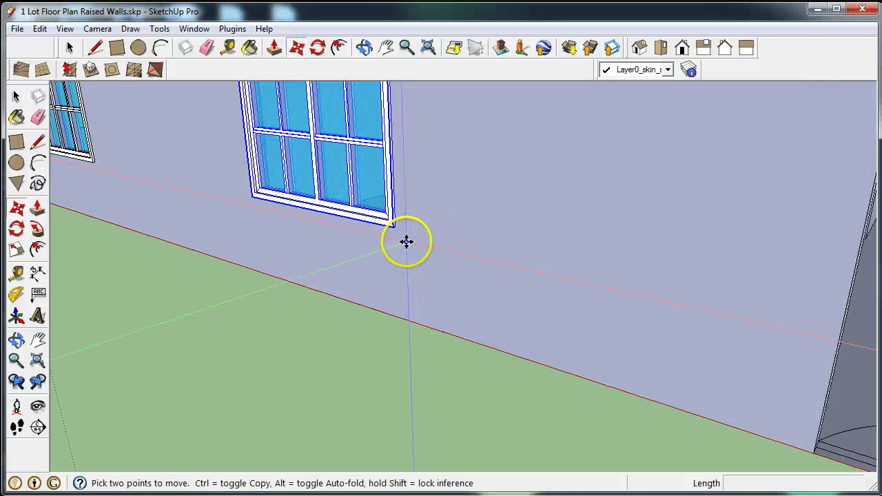
middle_drag(406, 240, 443, 280)
key(m)
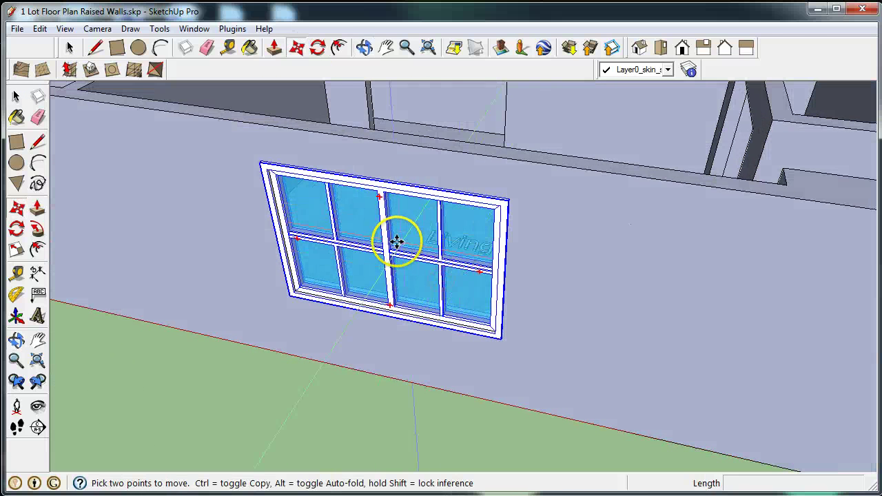
middle_drag(334, 207, 282, 201)
scroll(421, 98, up, 5)
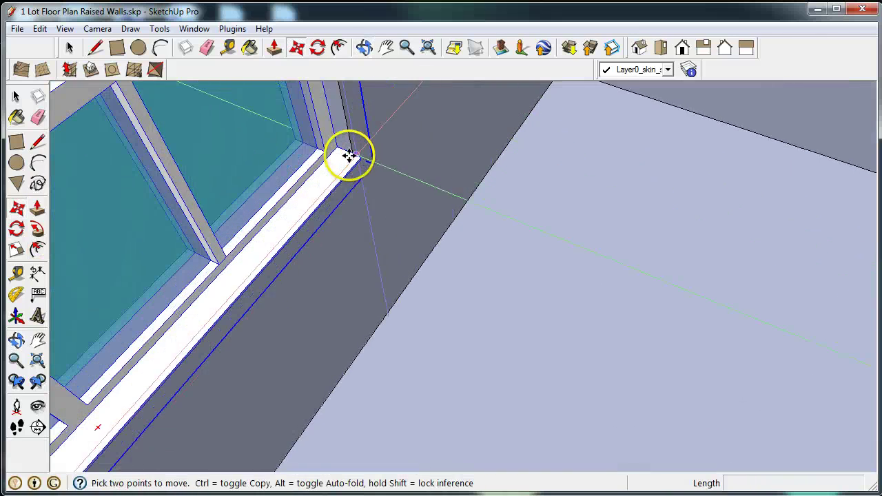
scroll(343, 150, up, 3)
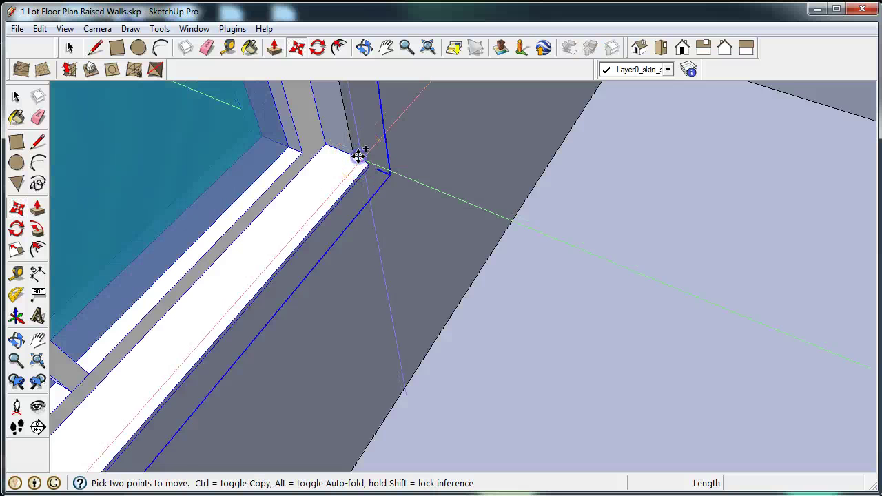
click(357, 157)
scroll(333, 205, down, 6)
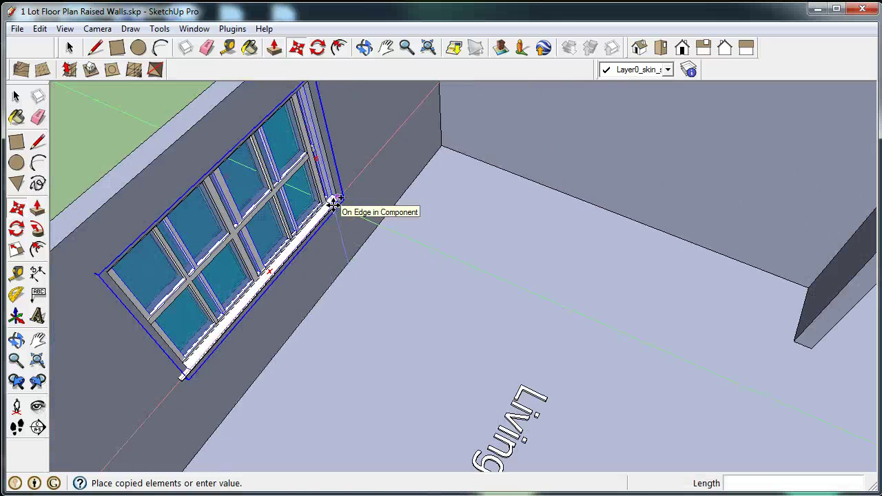
Place the copied window in the dining room opening, snapping it to the opening's matching lower corner
middle_drag(340, 232, 361, 200)
middle_drag(409, 248, 345, 142)
scroll(335, 198, down, 3)
scroll(233, 221, down, 3)
scroll(236, 227, down, 4)
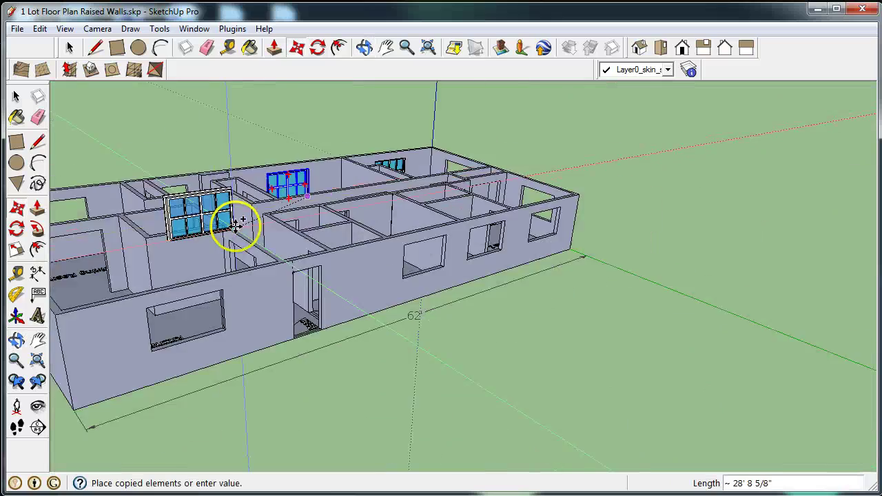
scroll(118, 233, up, 6)
scroll(138, 207, up, 2)
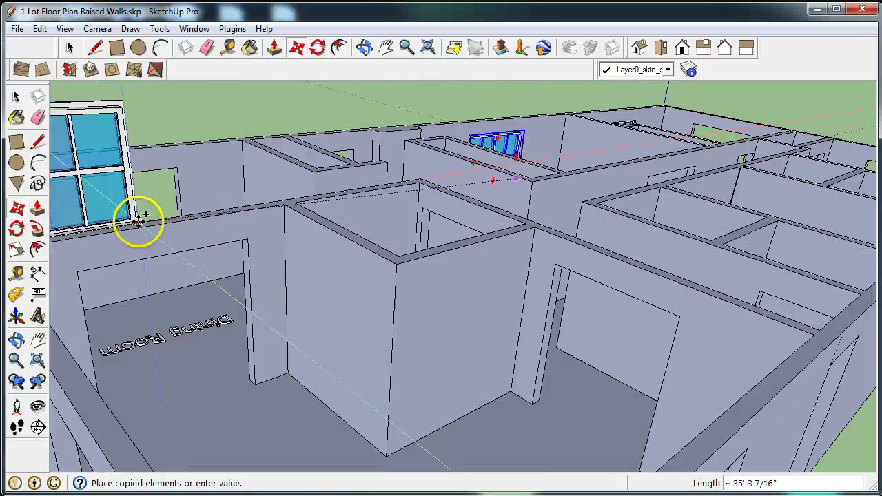
middle_drag(149, 195, 172, 296)
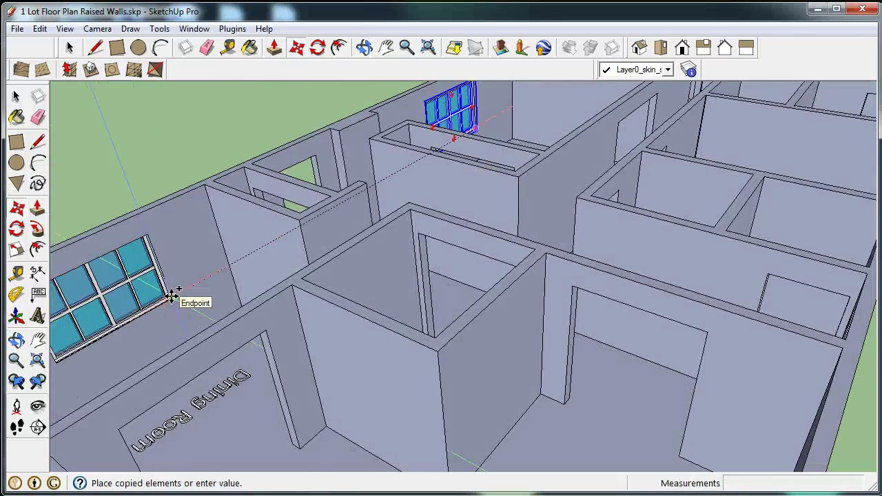
scroll(173, 297, up, 5)
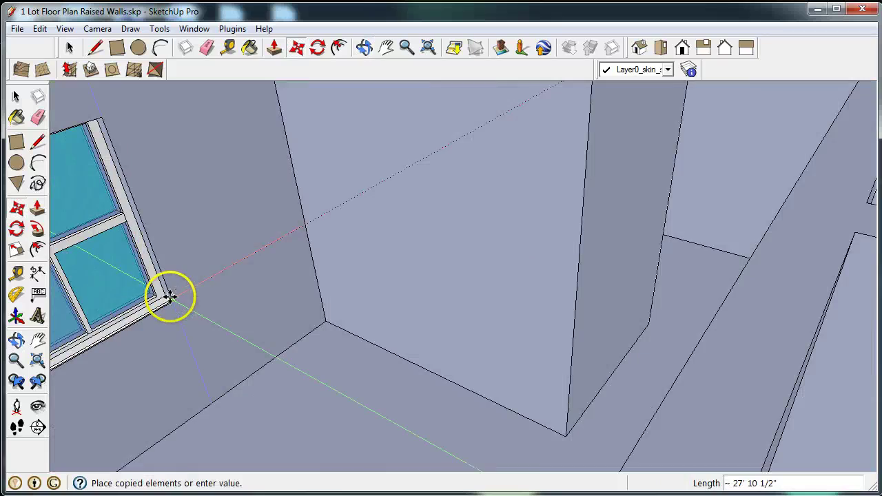
scroll(172, 297, down, 5)
middle_drag(203, 294, 523, 262)
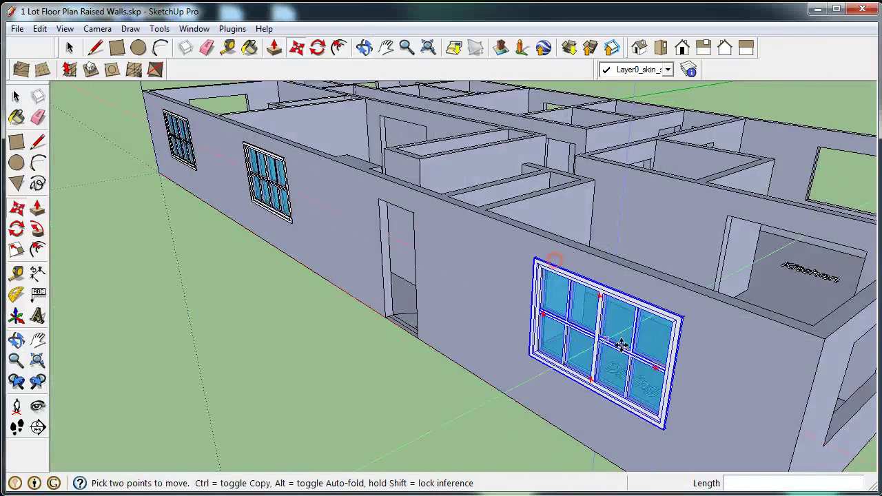
Shift the dining room window about 7/8" through the wall's depth so its outer trim sits against the exterior face
middle_drag(666, 387, 469, 308)
scroll(507, 274, up, 2)
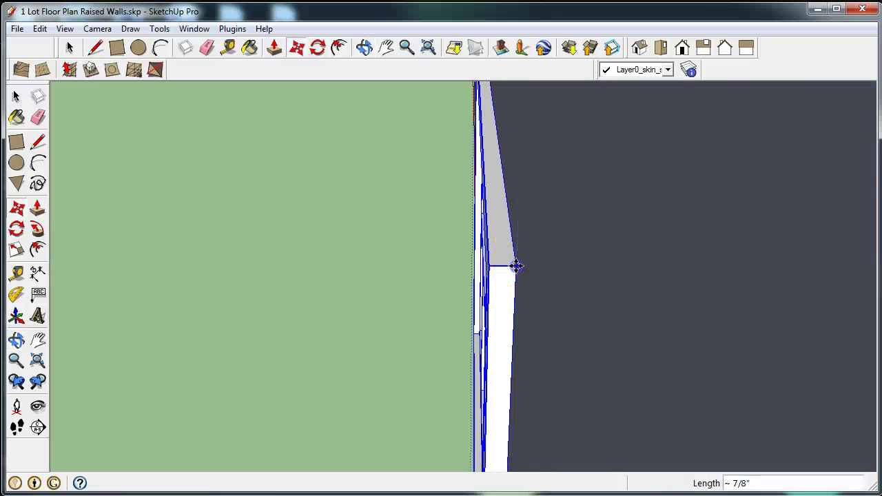
scroll(443, 288, down, 5)
middle_drag(443, 287, 337, 274)
scroll(389, 290, up, 4)
middle_drag(391, 302, 367, 312)
scroll(217, 344, up, 4)
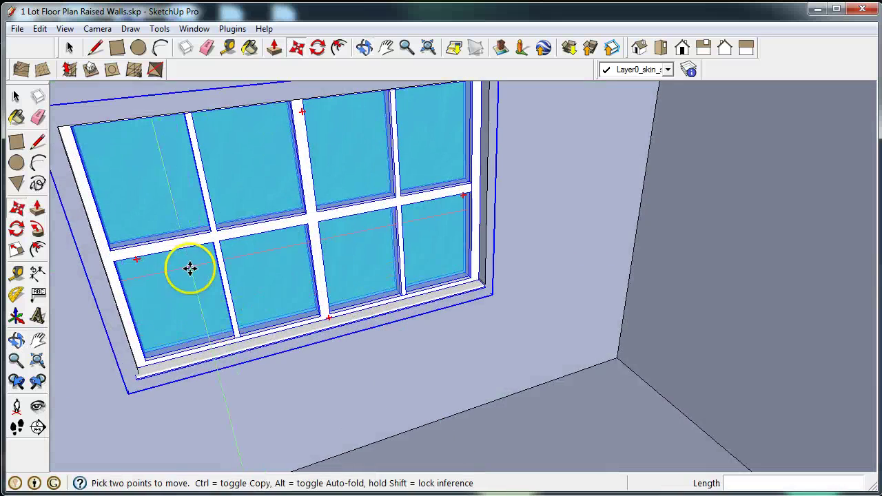
middle_drag(213, 347, 278, 354)
scroll(312, 390, down, 2)
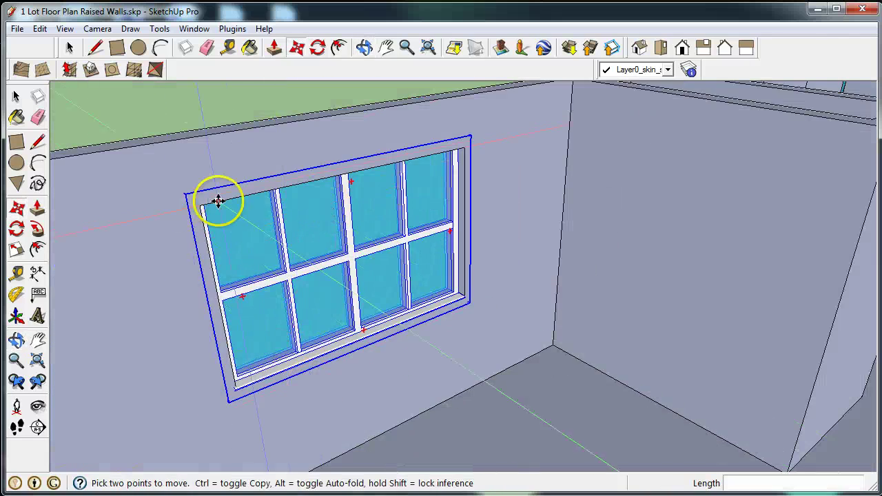
Lower the dining room window 1 1/4" along the blue axis to fit the upper edge of its opening
middle_drag(301, 278, 583, 117)
scroll(583, 117, up, 3)
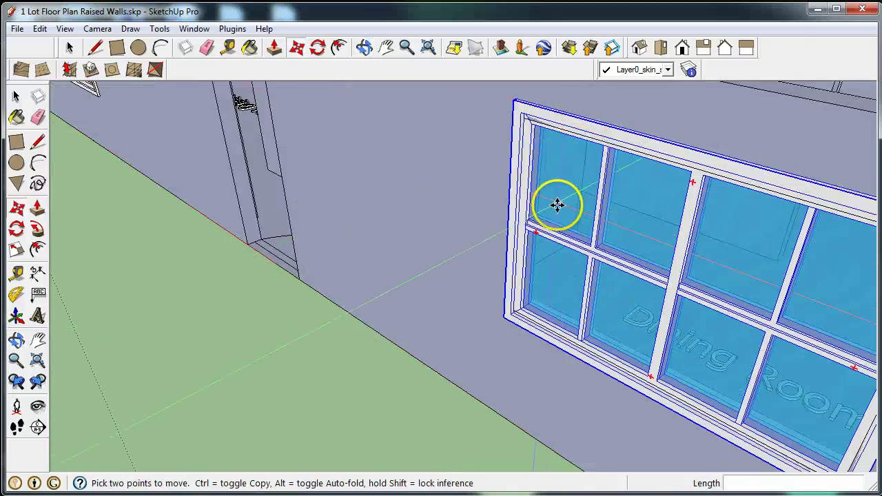
middle_drag(748, 259, 564, 117)
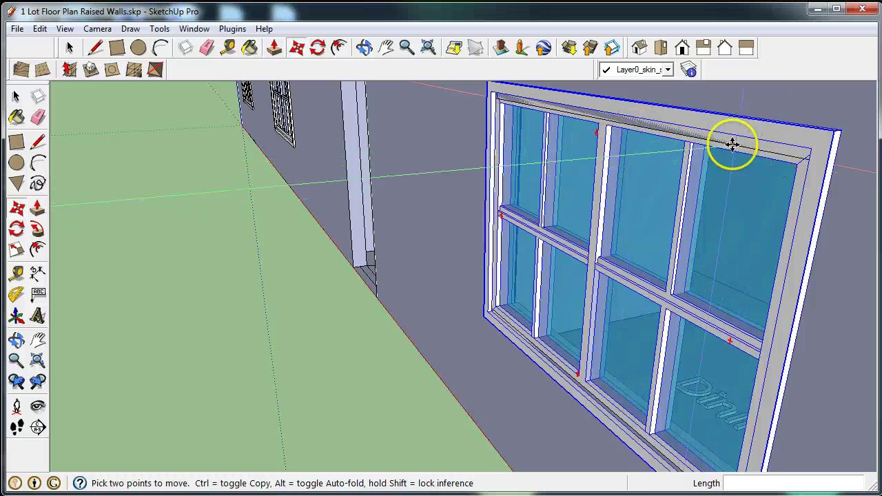
scroll(792, 165, down, 2)
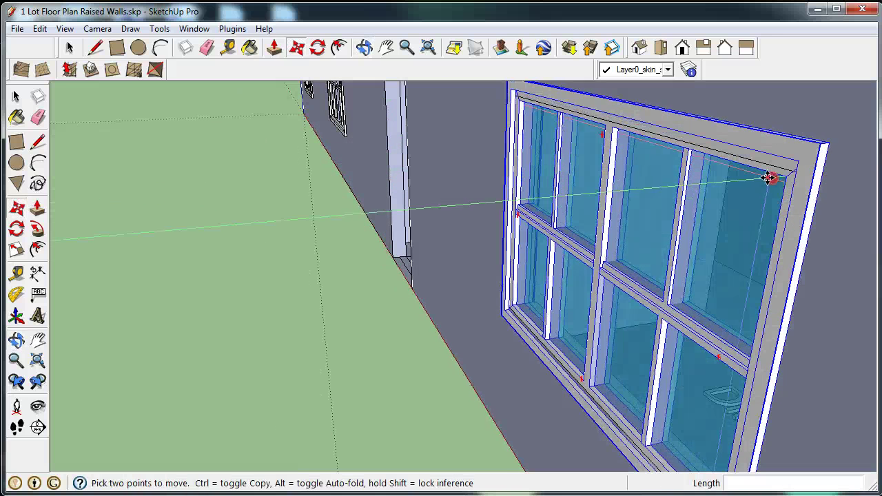
click(807, 143)
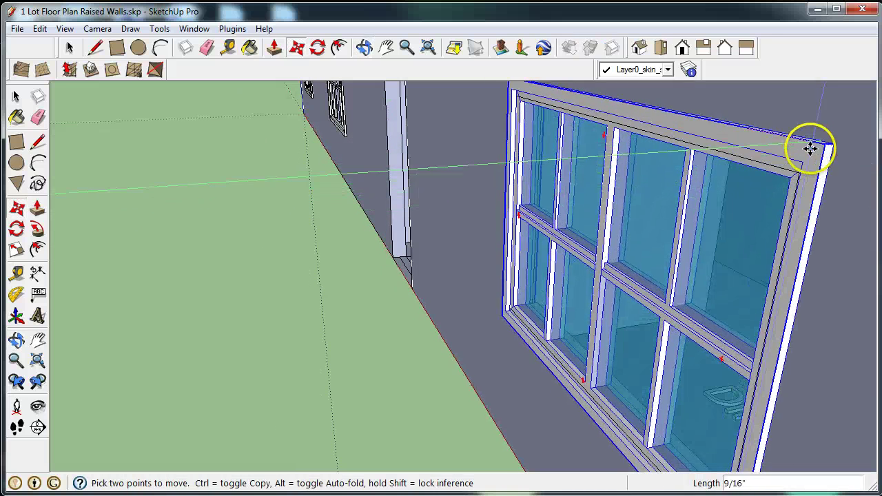
click(806, 157)
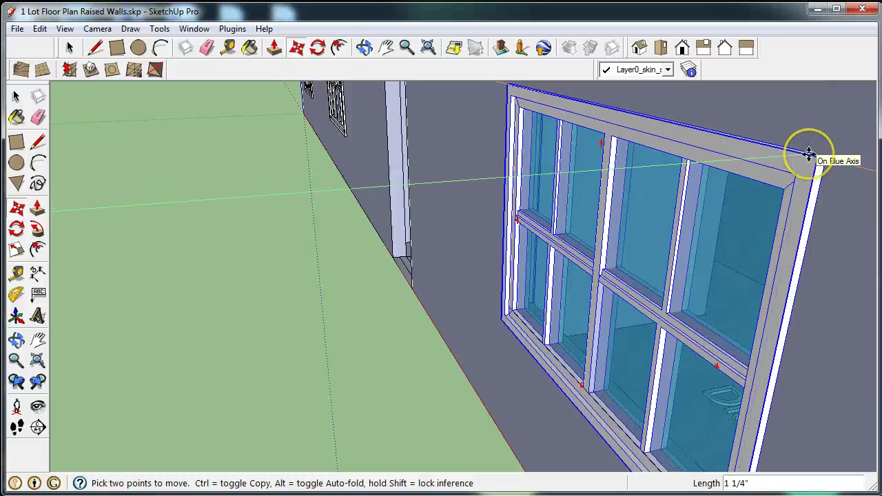
From inside the dining room, push the bottom face of the window opening down about 2 5/16" to clear the window ledge
middle_drag(793, 189, 715, 232)
scroll(761, 286, down, 2)
middle_drag(776, 298, 530, 380)
scroll(514, 338, up, 3)
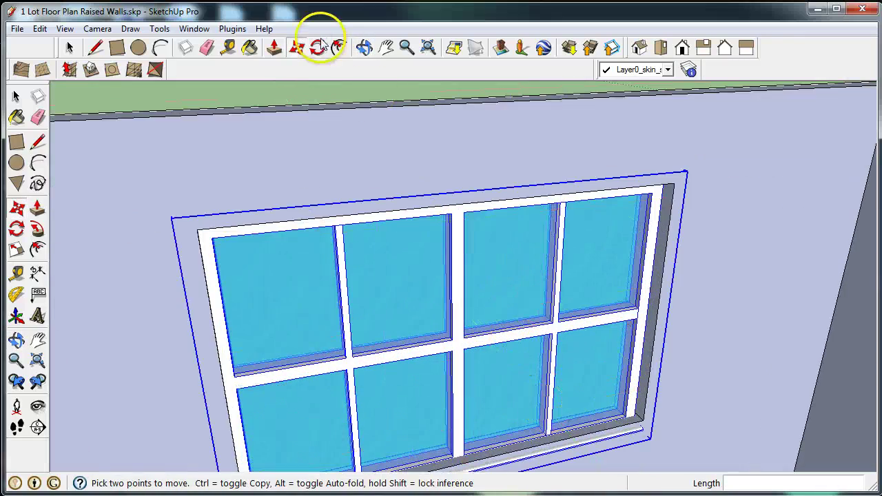
click(275, 49)
middle_drag(620, 310, 595, 285)
scroll(593, 335, down, 3)
scroll(614, 406, up, 5)
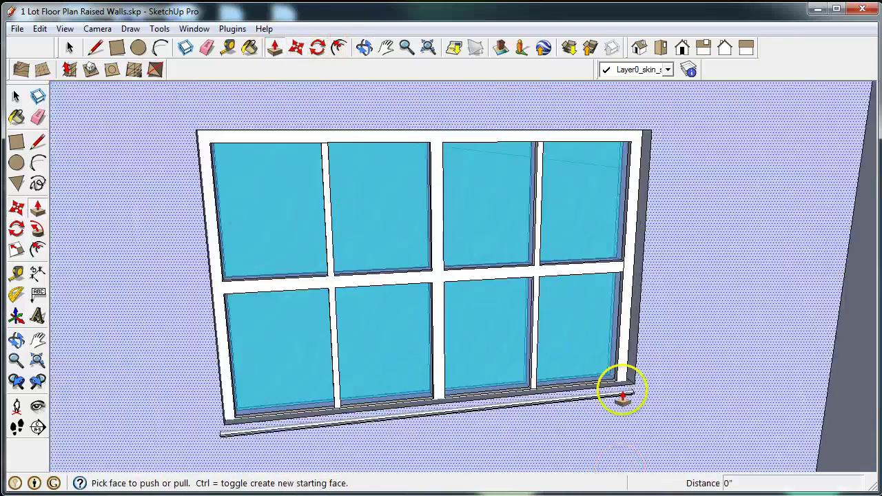
click(623, 384)
click(623, 408)
middle_drag(622, 408, 503, 324)
click(595, 407)
scroll(597, 413, up, 4)
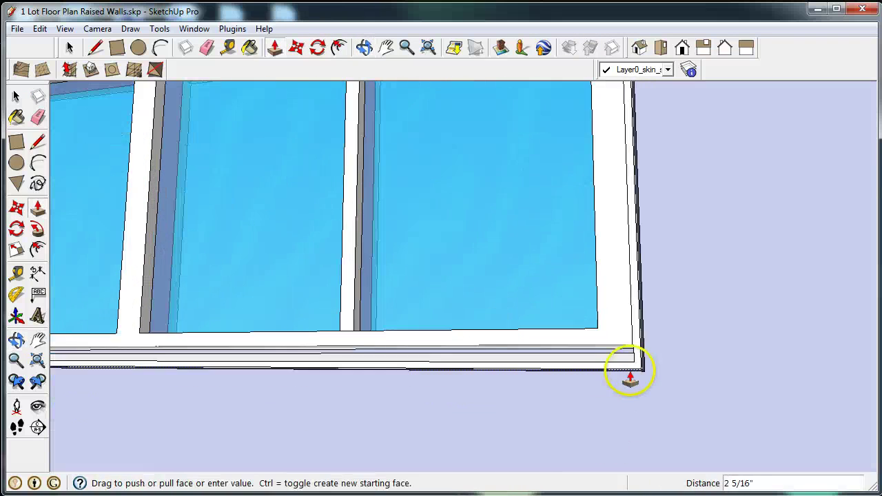
middle_drag(619, 348, 580, 425)
Move the dining room window sideways about 9/16" so its inner frame closes the gap at the opening's side
click(296, 47)
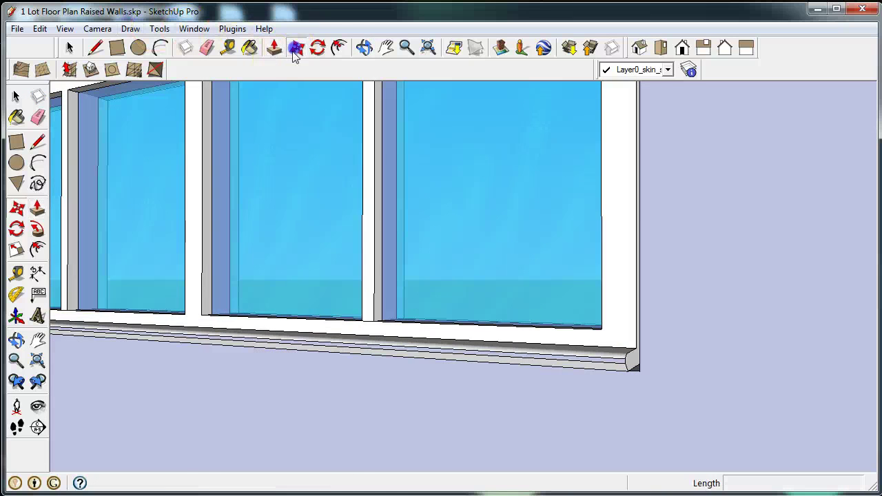
middle_drag(398, 154, 570, 329)
scroll(634, 341, up, 2)
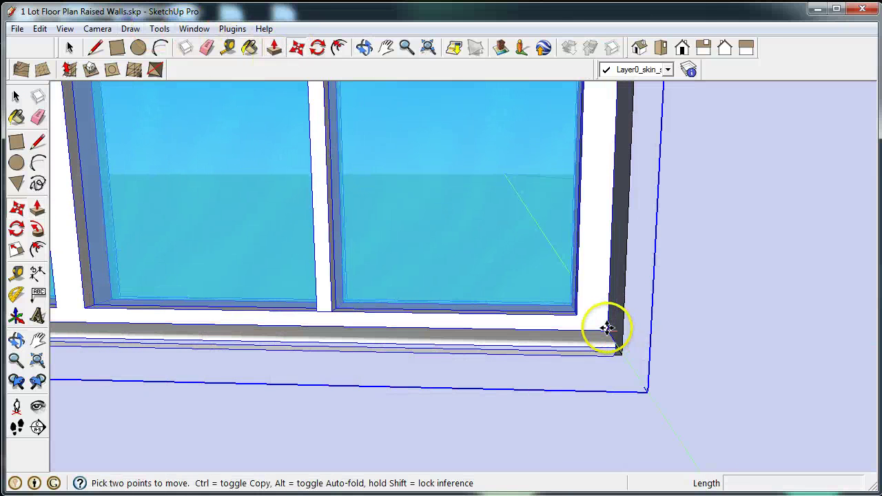
click(609, 328)
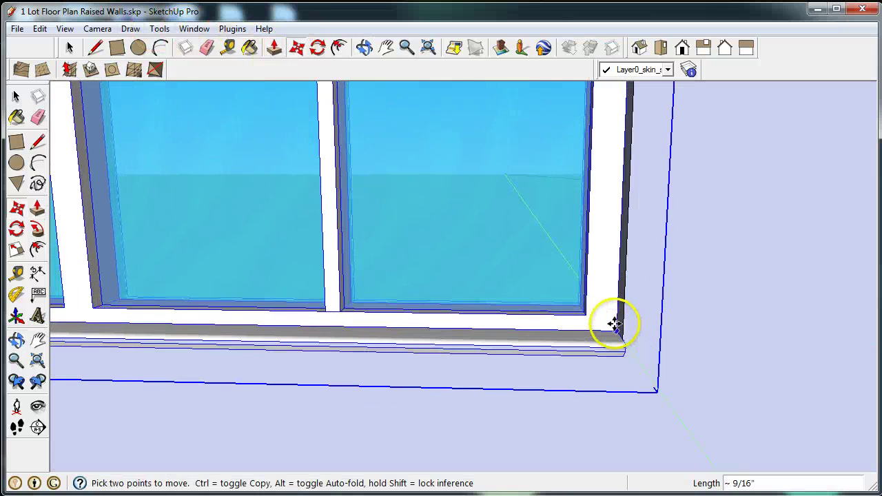
Examine the three windows on the front wall and the interior door openings around the hallway and living room
scroll(660, 400, down, 5)
middle_drag(668, 394, 576, 319)
scroll(636, 338, down, 6)
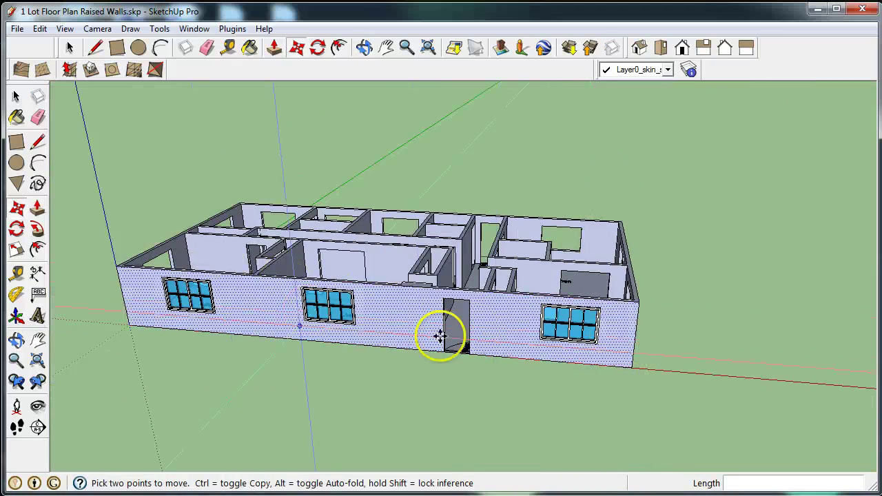
scroll(312, 341, up, 3)
middle_drag(255, 326, 359, 315)
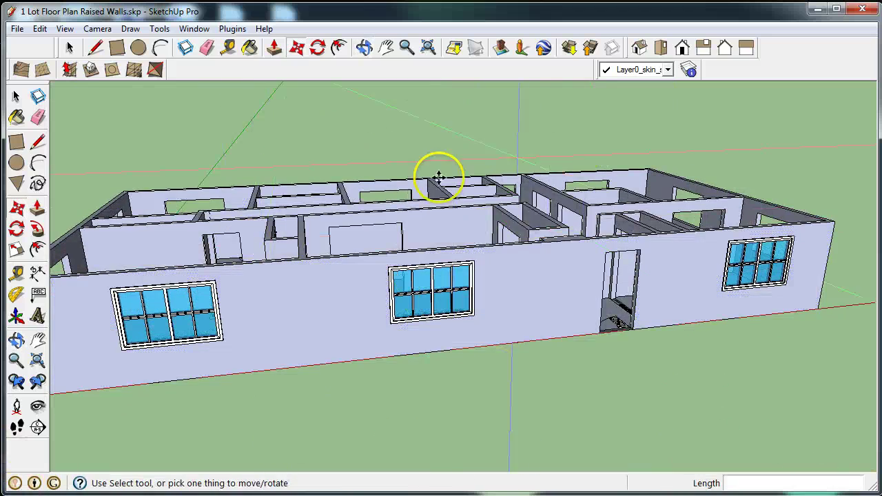
middle_drag(635, 257, 536, 250)
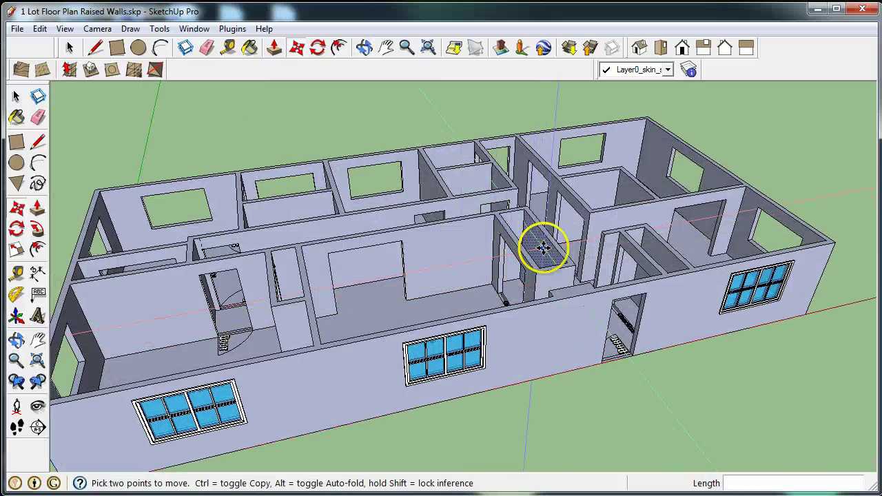
scroll(526, 272, up, 3)
mouse_move(526, 271)
middle_down()
mouse_move(560, 283)
mouse_move(353, 245)
middle_up()
click(470, 160)
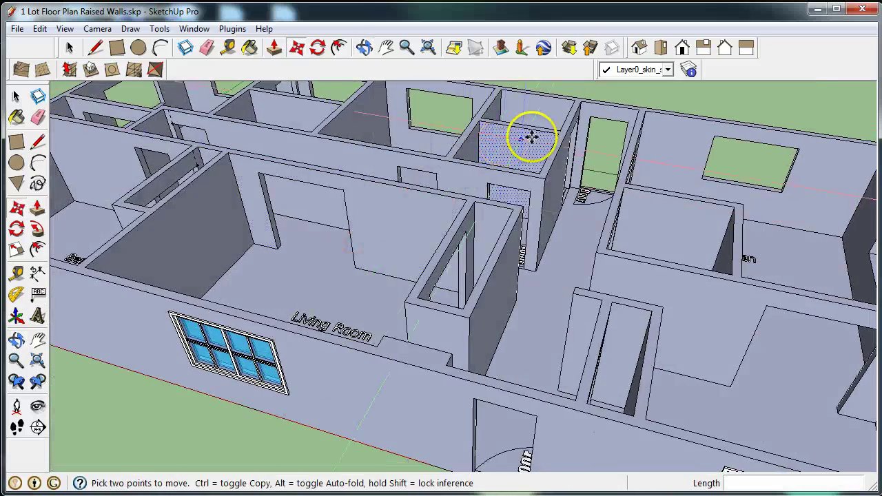
Search the 3D Warehouse for "STEM Neighborhood" models
click(571, 47)
click(487, 125)
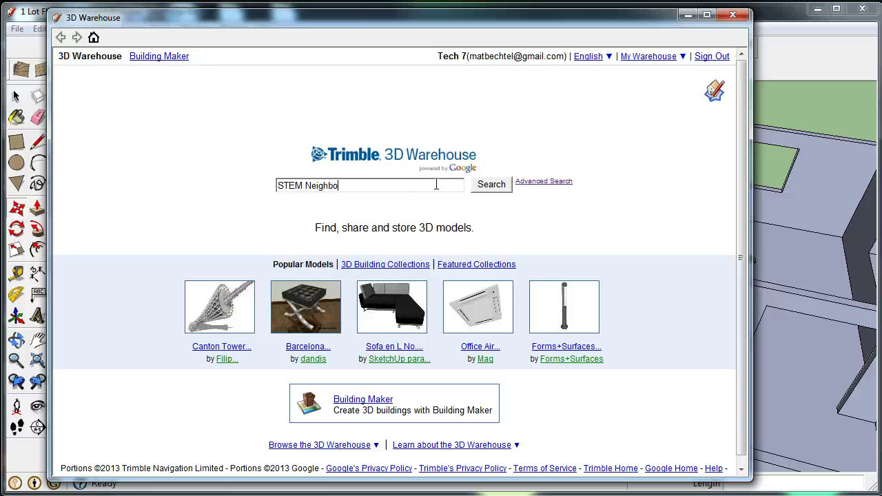
text(ood)
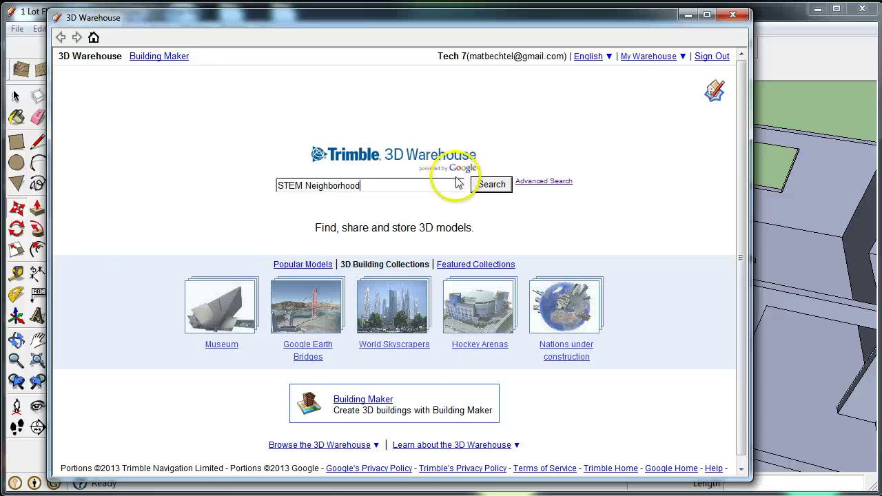
click(489, 187)
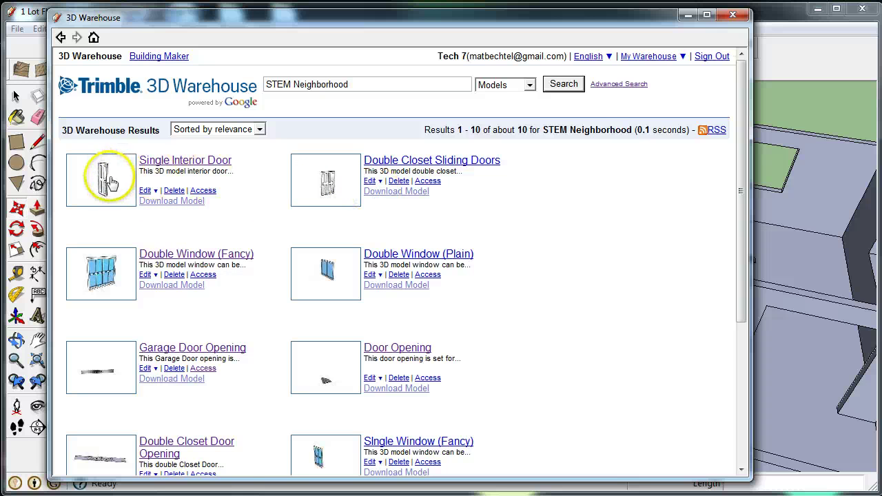
Download the Single Interior Door model and load it directly into the house model
click(153, 163)
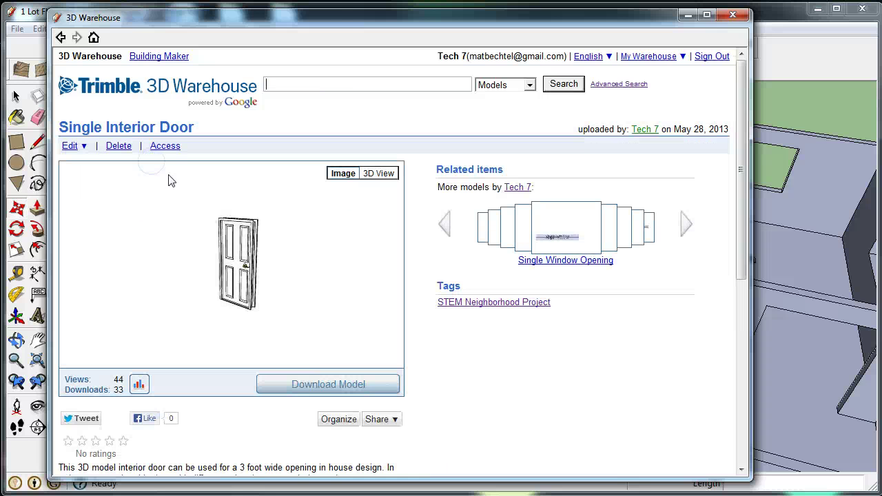
click(307, 385)
click(360, 283)
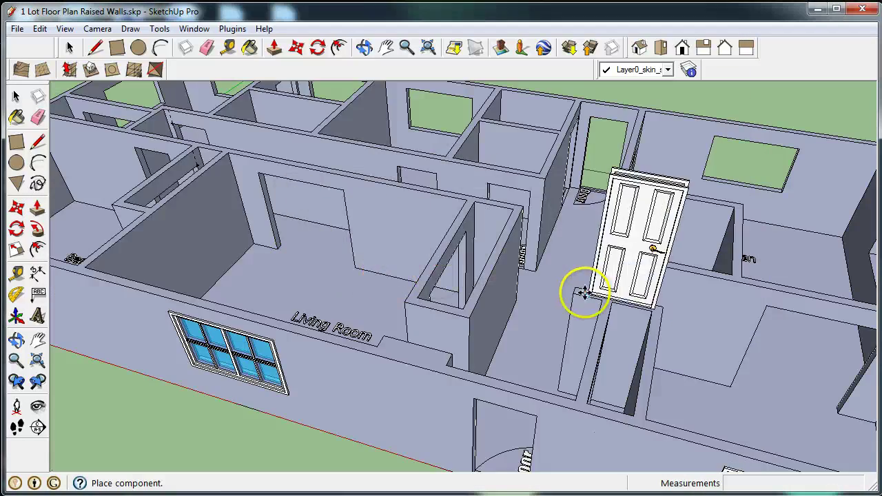
Place the single interior door on the hallway floor in front of the bathroom door opening
middle_drag(587, 223, 607, 355)
scroll(600, 338, up, 3)
middle_drag(558, 292, 482, 216)
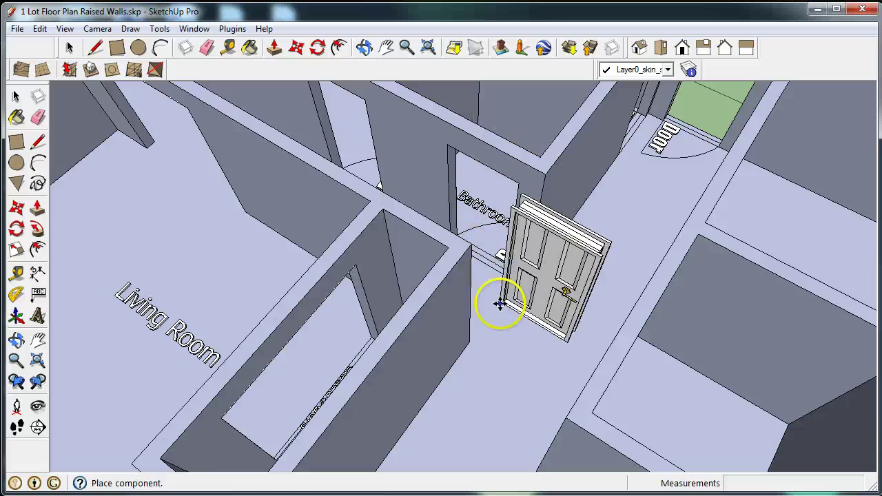
click(492, 321)
Move the interior door by its top frame corner up close to the bathroom door opening
middle_drag(493, 314, 542, 184)
scroll(508, 216, up, 2)
scroll(521, 266, up, 2)
middle_drag(521, 265, 496, 331)
scroll(517, 362, up, 3)
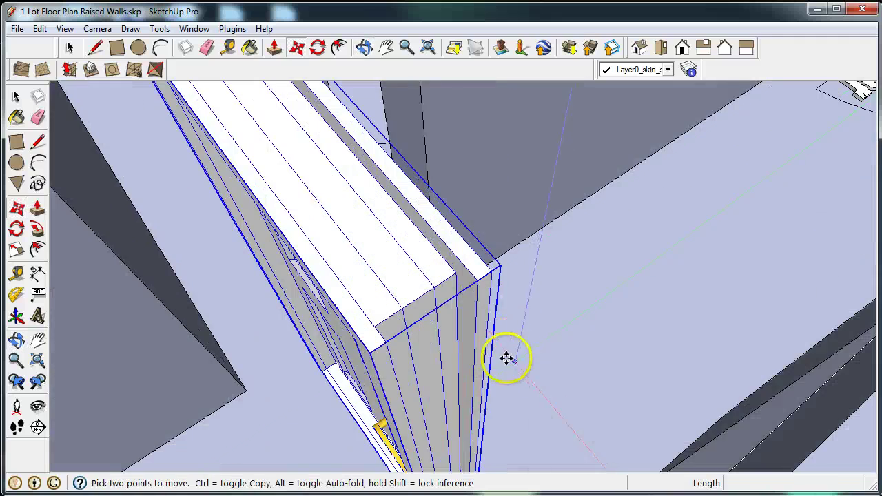
click(457, 278)
scroll(455, 300, down, 1)
middle_drag(453, 311, 431, 276)
scroll(438, 181, down, 5)
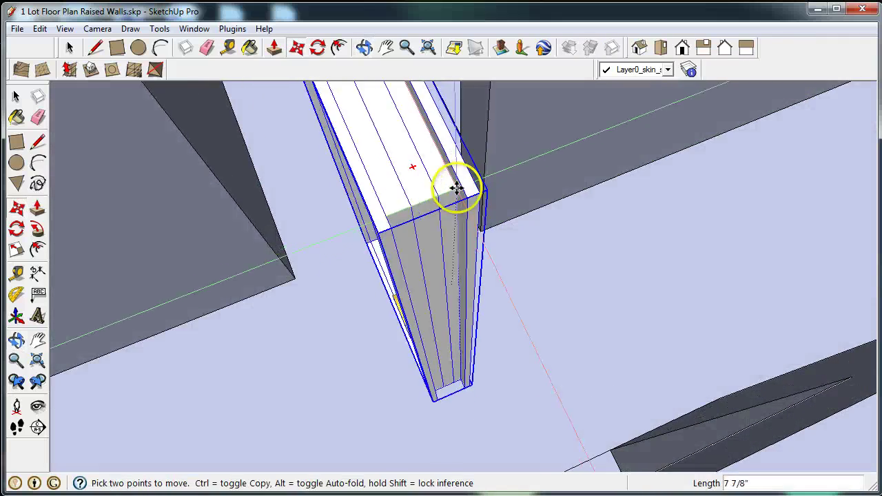
scroll(504, 188, down, 1)
middle_drag(552, 118, 193, 158)
middle_drag(683, 225, 492, 122)
middle_drag(565, 169, 522, 230)
scroll(532, 223, up, 3)
scroll(541, 182, up, 2)
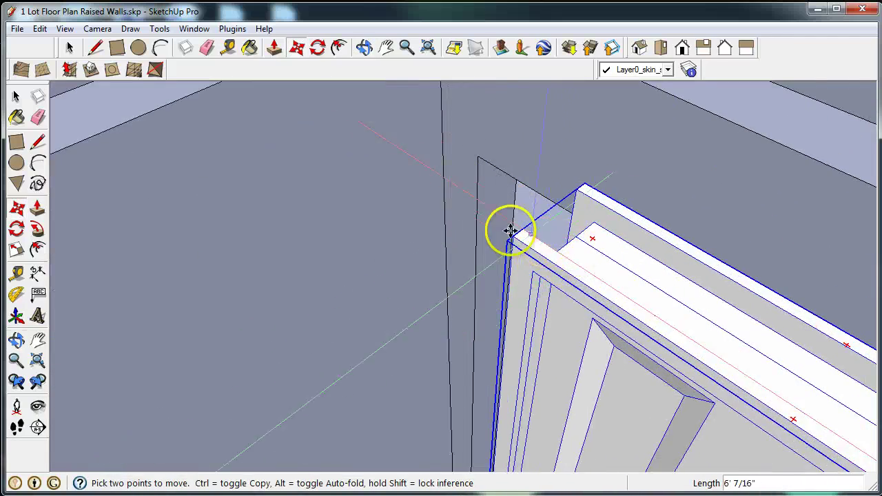
Lower the door about 9 13/16" and shift it by its frame corner about 1' 5 9/16" at the bathroom opening
middle_drag(507, 228, 563, 224)
click(718, 239)
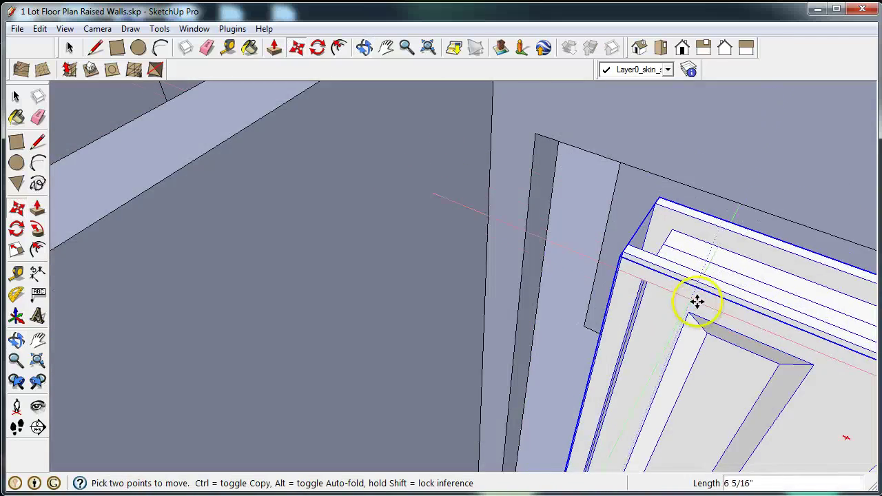
middle_drag(686, 347, 635, 322)
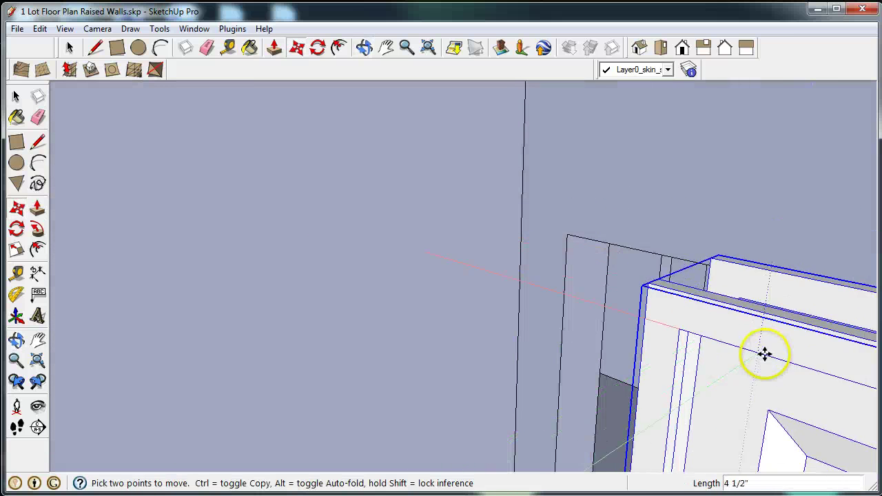
click(745, 452)
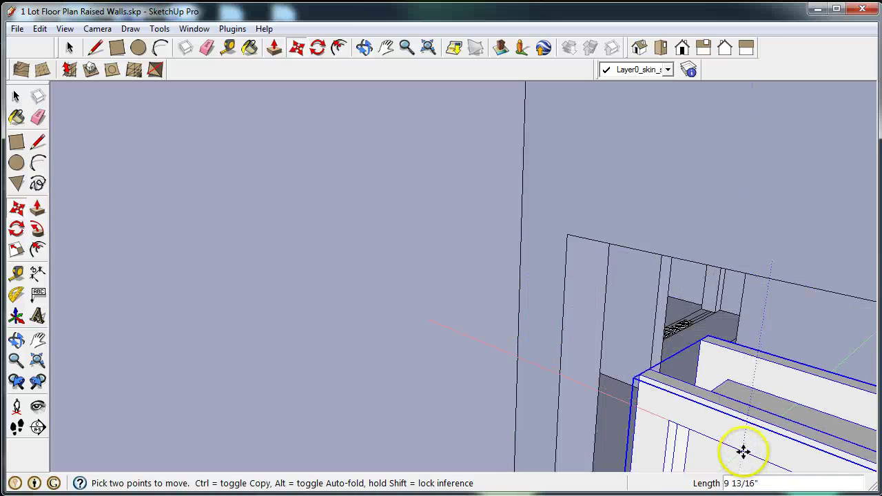
scroll(729, 384, up, 3)
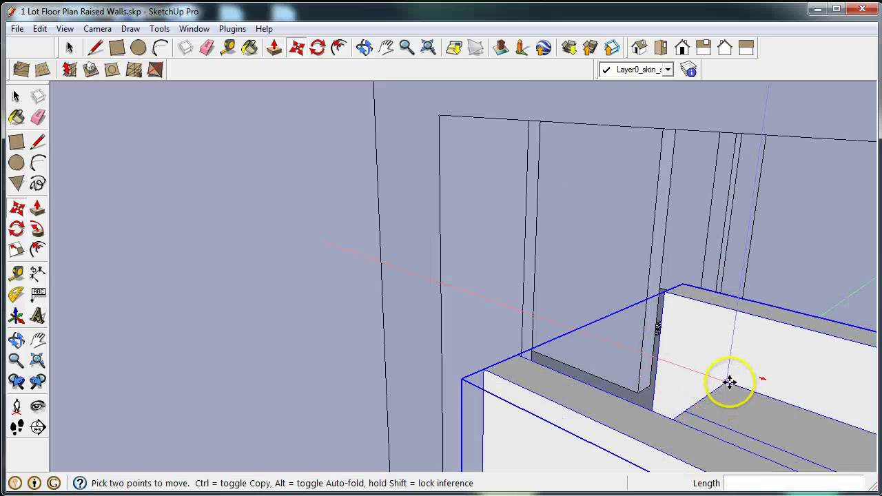
click(730, 383)
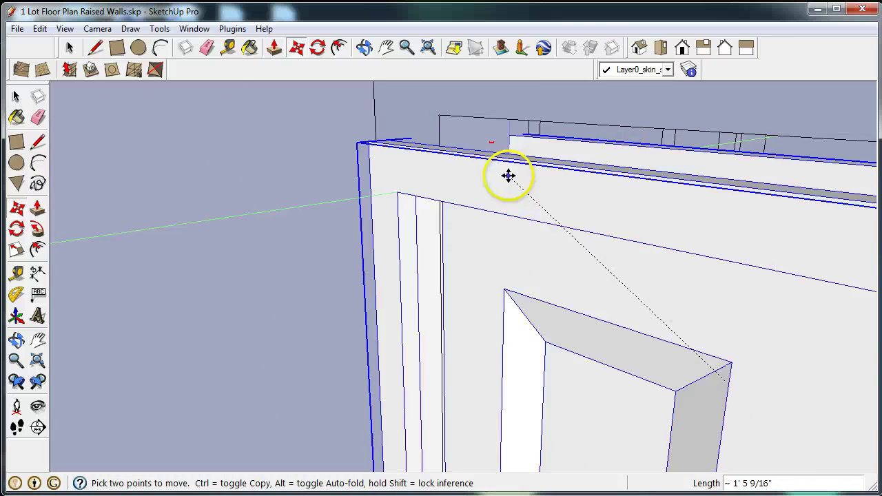
click(514, 183)
middle_drag(599, 184, 448, 245)
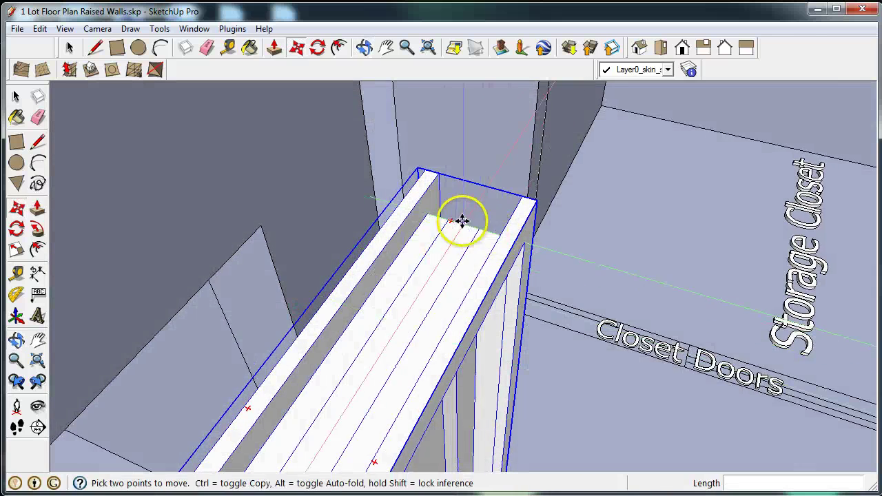
click(448, 222)
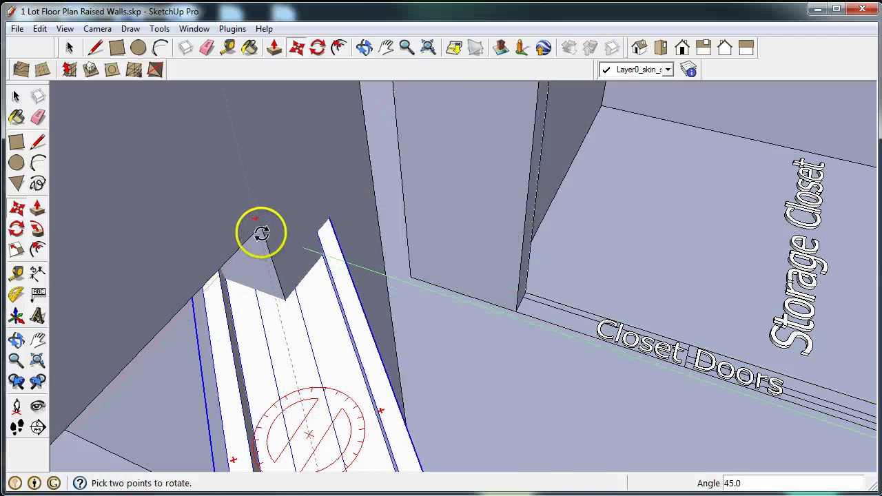
key(Escape)
Move the door by its upper frame corner about 1' 3/4" to the endpoint at the bathroom opening's upper corner
scroll(705, 398, down, 2)
middle_drag(706, 398, 545, 342)
scroll(228, 328, up, 3)
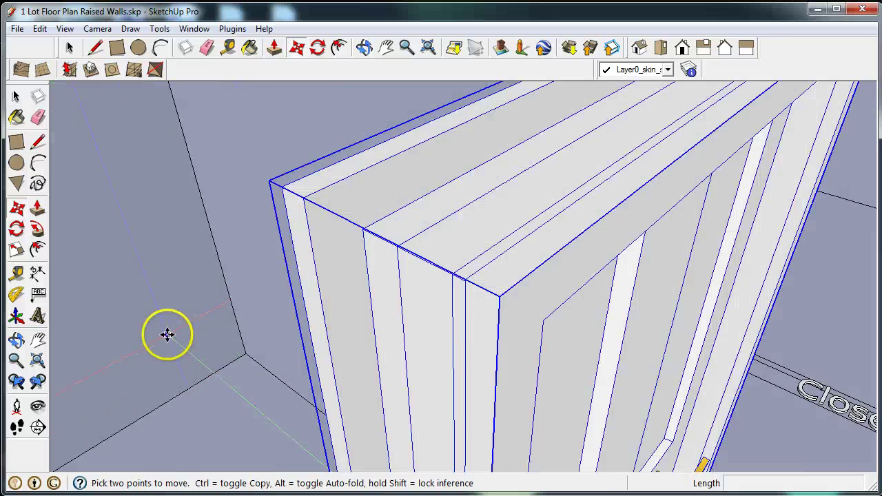
drag(339, 277, 91, 236)
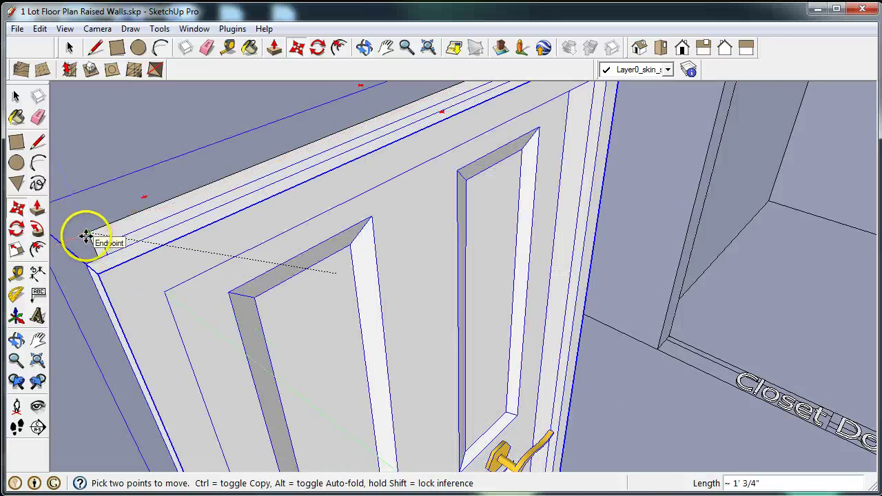
click(87, 236)
Move the door about 5 7/16" into the bathroom opening and shift it 9/16" so its trim sits against the wall
scroll(359, 278, down, 3)
middle_drag(360, 278, 441, 262)
key(m)
scroll(345, 325, up, 1)
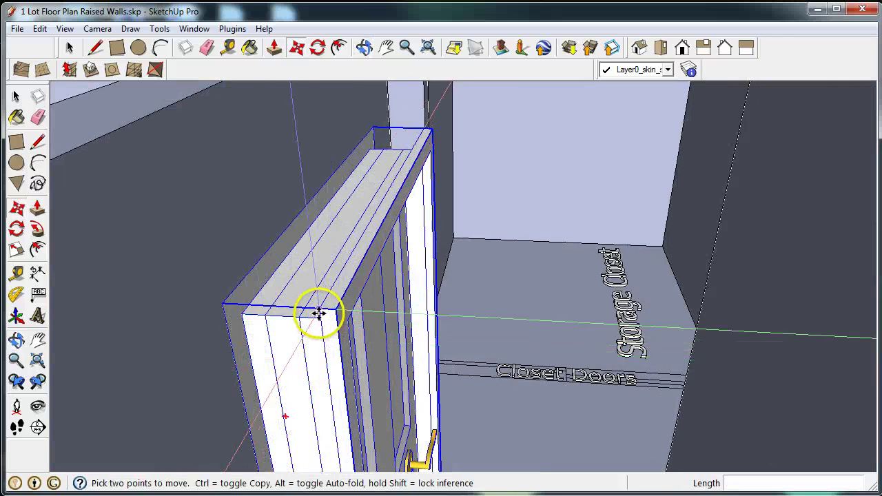
click(318, 314)
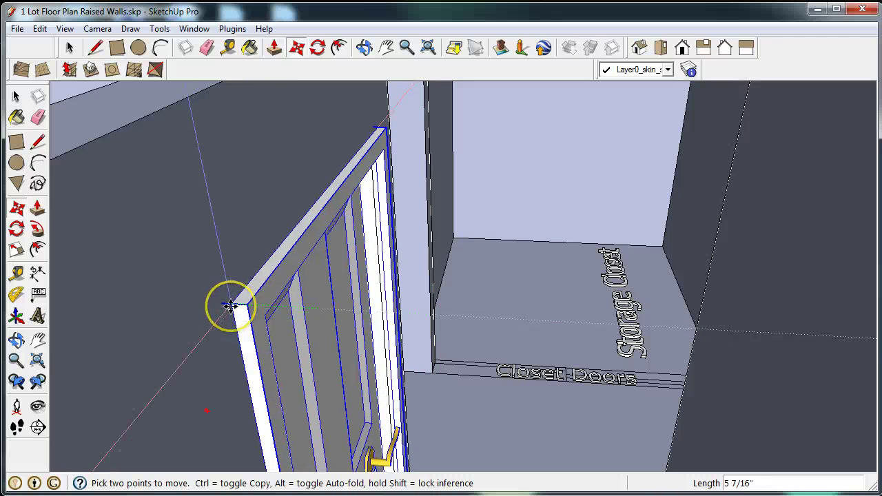
middle_drag(230, 307, 299, 315)
click(315, 312)
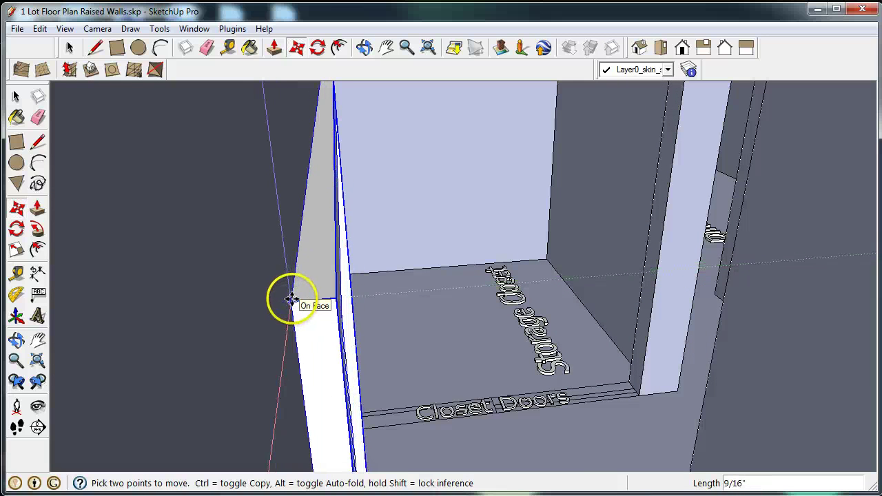
Push/Pull the side face of the bathroom opening about 1 9/16" at the gap beside the door
scroll(374, 325, down, 4)
middle_drag(300, 325, 469, 336)
scroll(648, 345, up, 2)
middle_drag(661, 350, 709, 342)
scroll(545, 325, up, 3)
scroll(493, 320, up, 1)
middle_drag(431, 328, 394, 325)
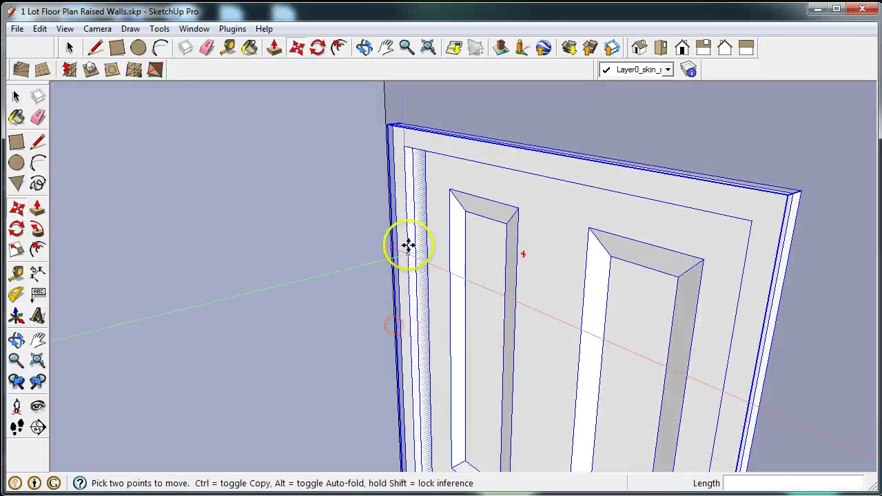
click(276, 49)
middle_drag(651, 214, 879, 228)
middle_drag(640, 294, 694, 285)
scroll(690, 267, up, 3)
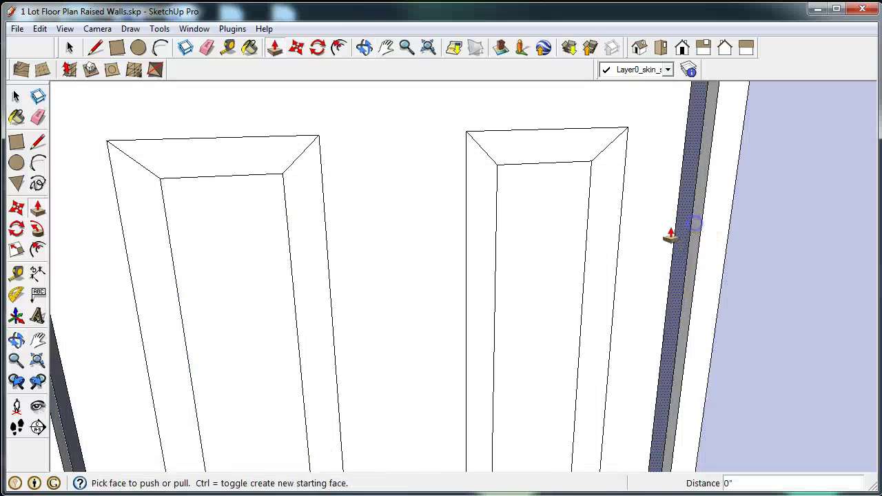
scroll(623, 243, down, 3)
middle_drag(666, 291, 433, 298)
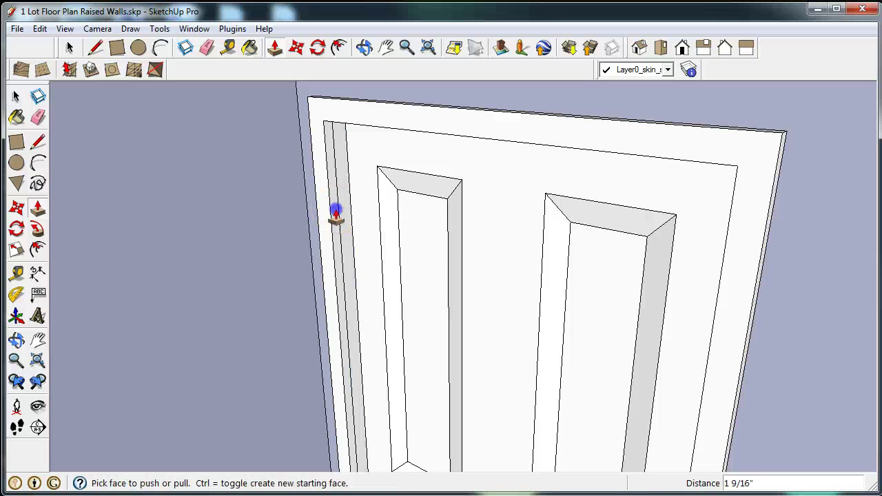
Pull the wall face beside the bathroom door about 1 5/16" toward the frame to close the gap
middle_drag(422, 296, 685, 335)
scroll(781, 237, up, 2)
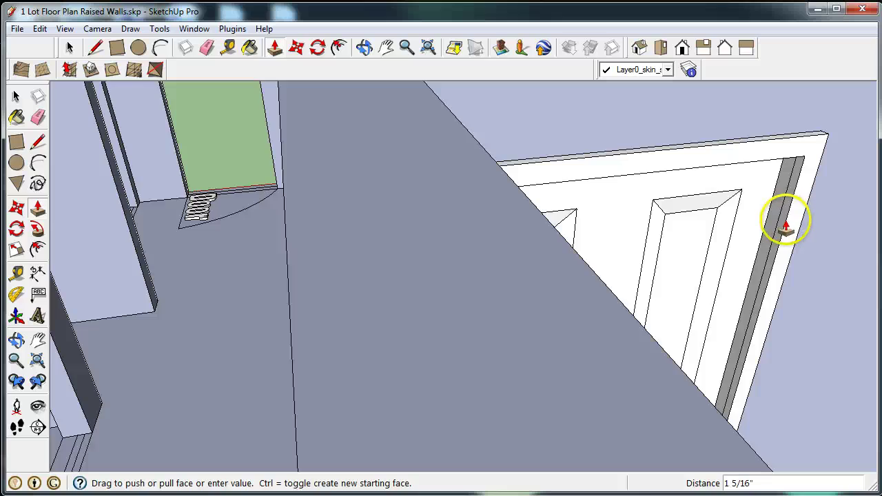
mouse_move(802, 298)
middle_down()
mouse_move(737, 294)
mouse_move(820, 297)
mouse_move(788, 305)
middle_up()
scroll(788, 306, up, 3)
middle_drag(769, 266, 855, 295)
scroll(707, 321, down, 4)
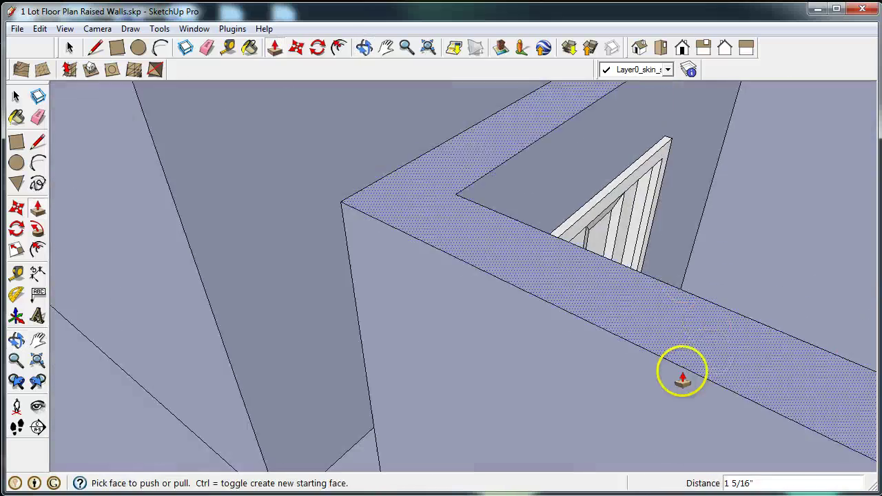
Examine the fitted bathroom door and the remaining door and closet openings around the whole house
middle_drag(571, 356, 799, 280)
scroll(366, 310, down, 2)
middle_drag(340, 364, 452, 434)
scroll(412, 308, down, 5)
scroll(453, 435, up, 3)
scroll(455, 434, down, 3)
middle_drag(465, 479, 528, 267)
scroll(528, 267, up, 3)
scroll(528, 267, down, 3)
middle_drag(479, 305, 565, 250)
scroll(543, 370, up, 3)
scroll(565, 251, down, 2)
middle_drag(595, 286, 415, 431)
scroll(416, 430, down, 3)
middle_drag(478, 417, 416, 418)
scroll(398, 448, up, 3)
middle_drag(397, 449, 395, 428)
middle_drag(473, 404, 487, 297)
scroll(418, 235, down, 3)
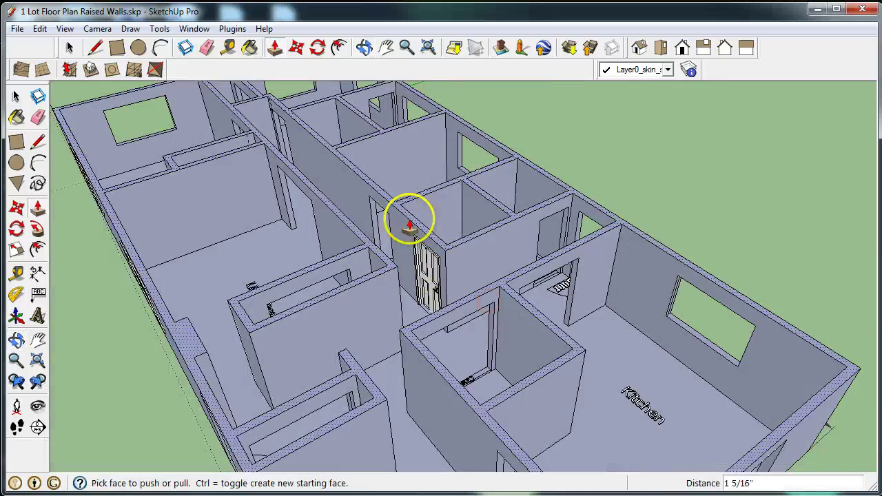
middle_drag(418, 237, 600, 256)
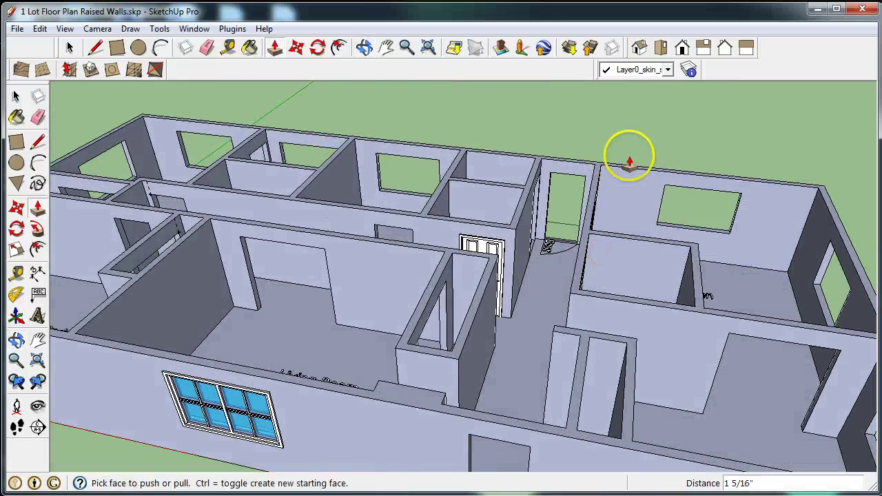
Search the 3D Warehouse for "STEM Neighborhood" models
click(567, 47)
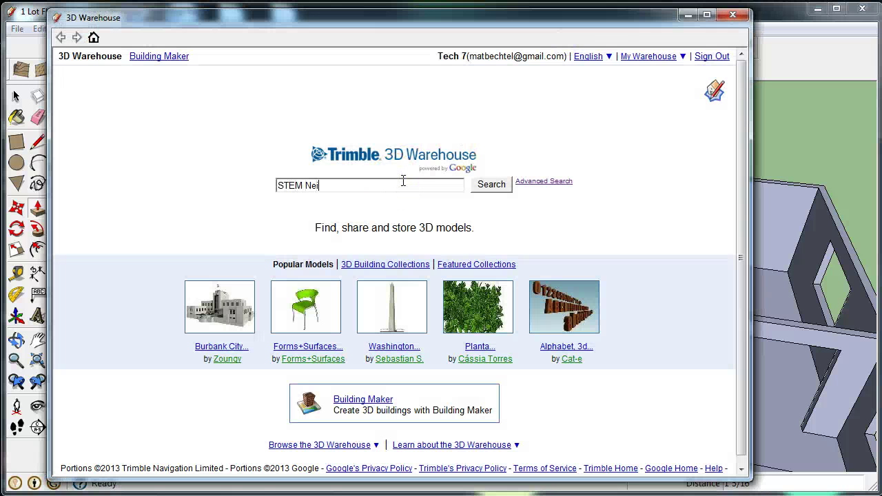
text(STEM Neighborho)
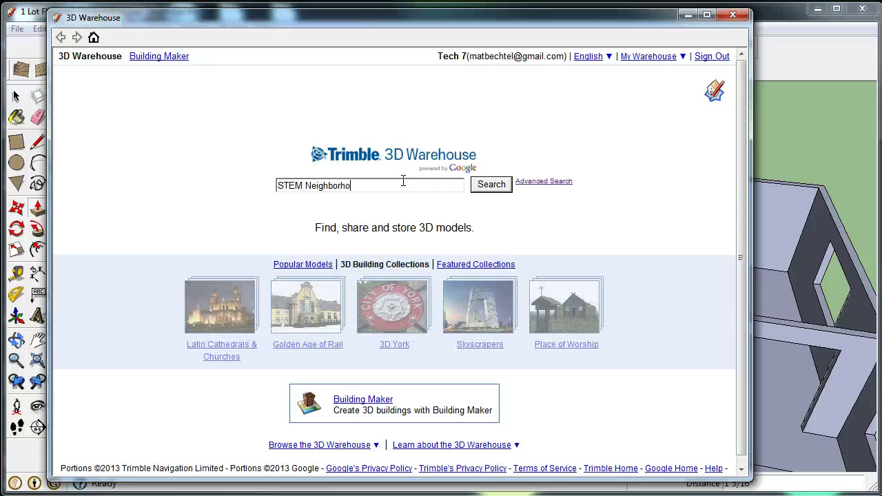
text(od)
key(Return)
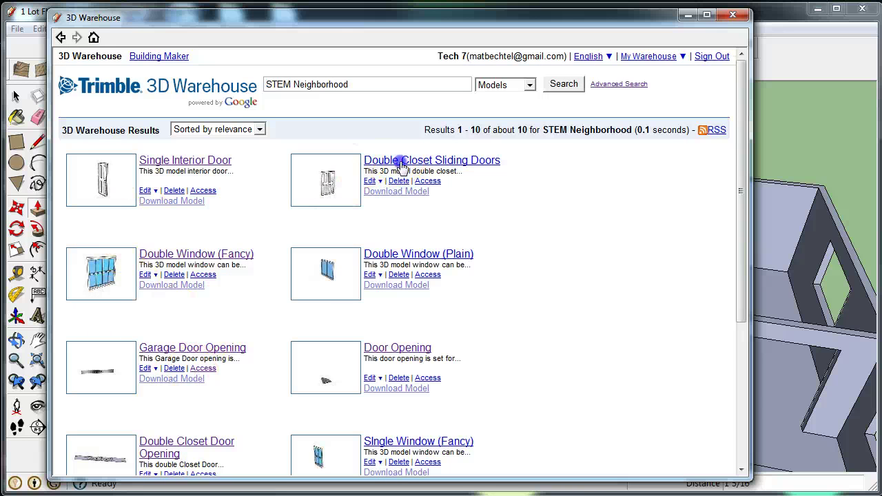
Download the Double Closet Sliding Doors model and load it directly into the house model
click(401, 164)
click(338, 385)
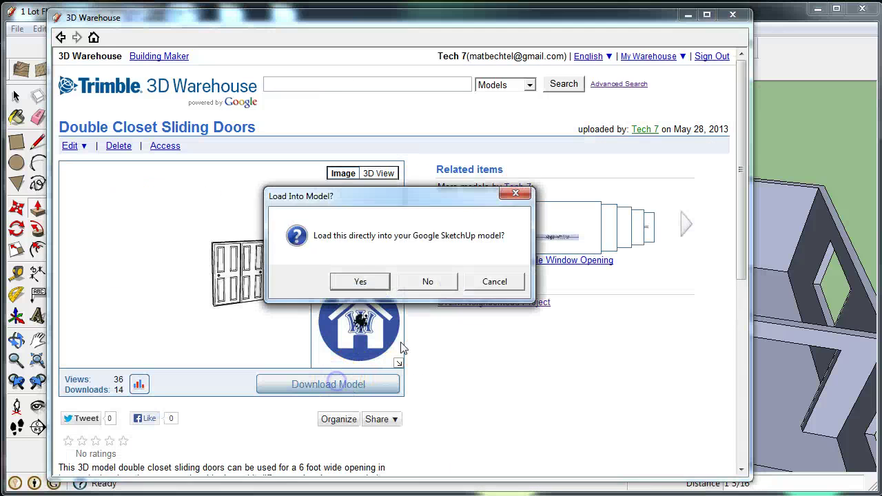
click(370, 282)
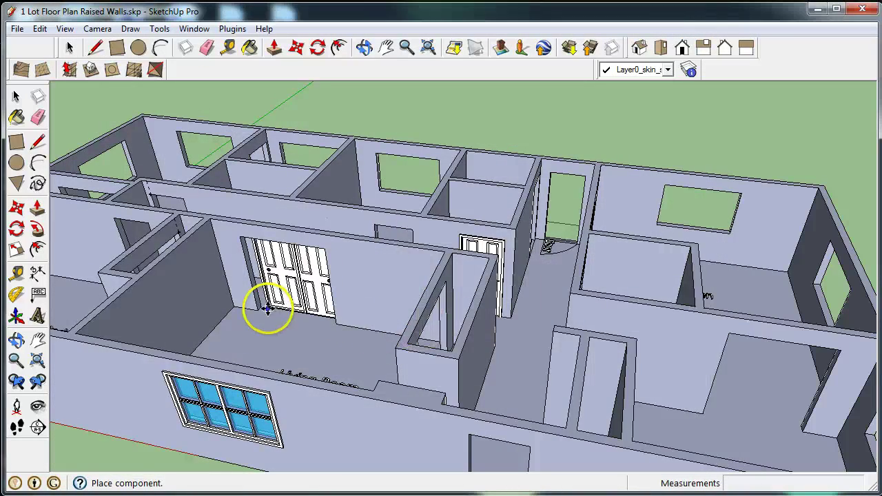
Place the double closet sliding doors on the living room floor near the closet opening
middle_drag(339, 355, 672, 349)
scroll(621, 396, up, 5)
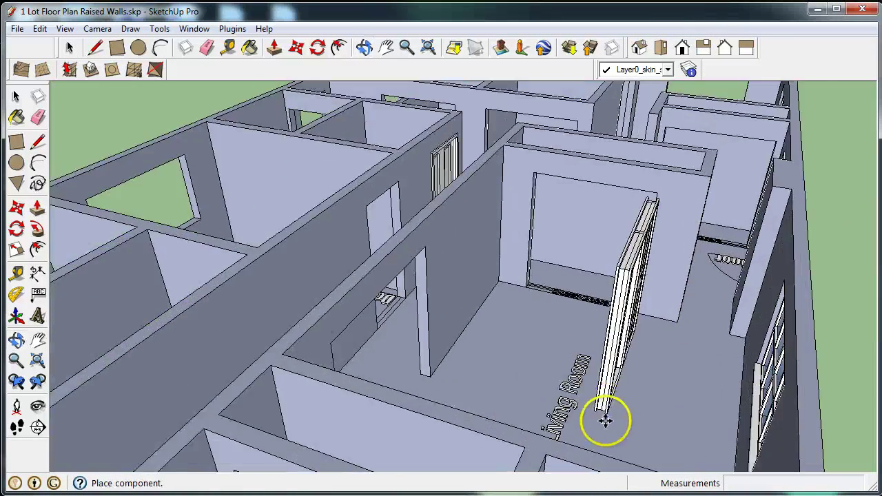
click(611, 442)
Rotate the double closet sliding doors 90 degrees so they run parallel to the living room closet wall
middle_drag(650, 276, 537, 348)
click(487, 365)
key(q)
click(527, 328)
click(473, 369)
click(478, 301)
key(m)
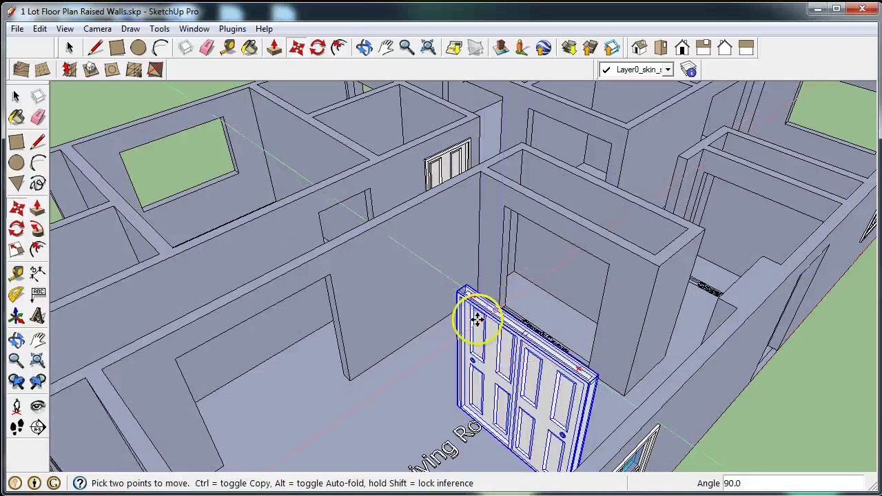
Move the closet doors by their top frame corner into the living room closet opening
middle_drag(482, 335, 513, 331)
scroll(480, 369, up, 3)
scroll(479, 369, up, 4)
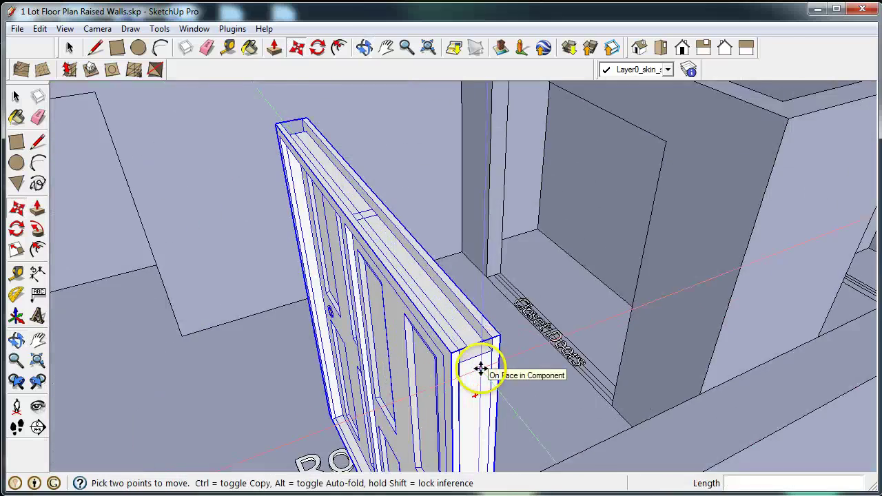
click(498, 343)
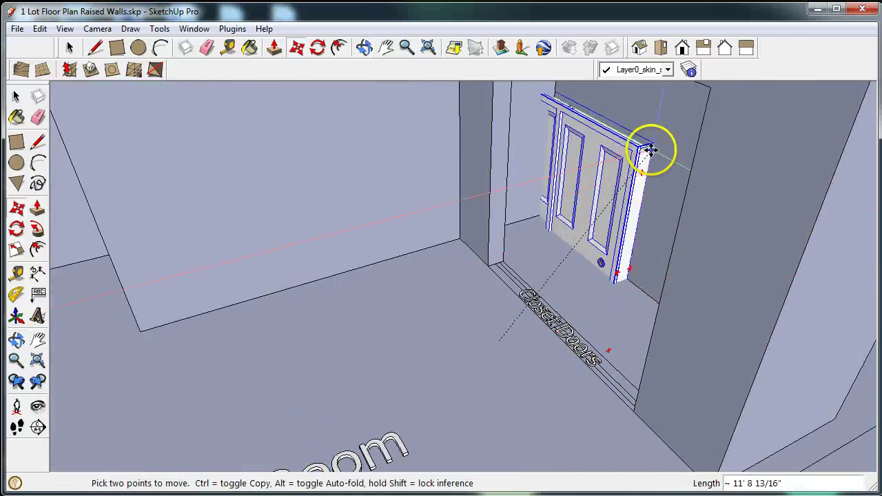
middle_drag(708, 92, 613, 230)
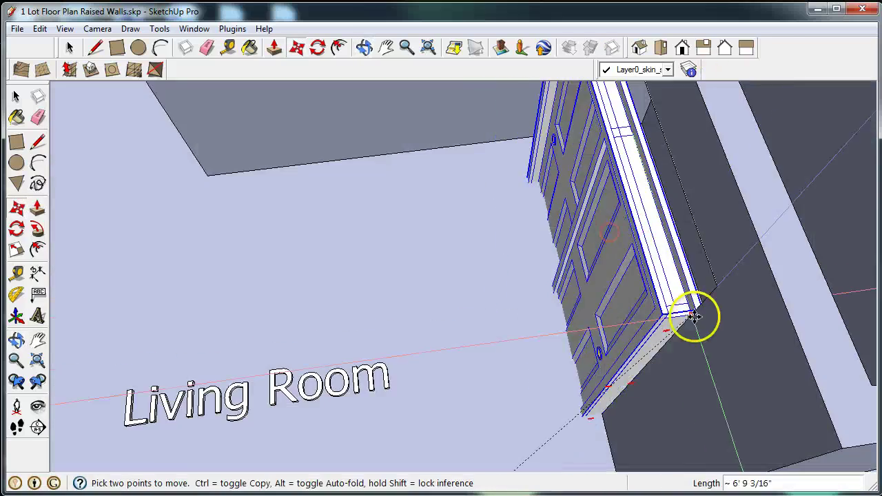
middle_drag(713, 289, 779, 242)
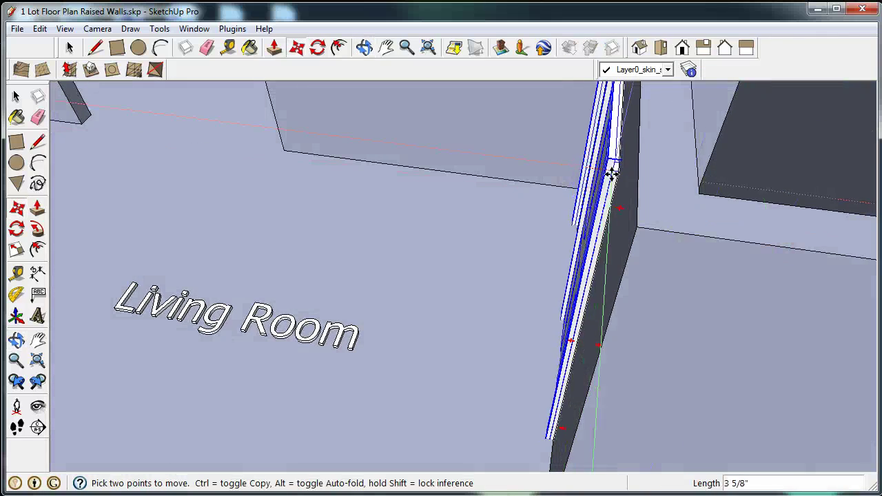
Move the closet doors about 2 1/2" perpendicular to the closet wall so their trim fits against it
middle_drag(603, 185, 652, 227)
scroll(652, 228, up, 3)
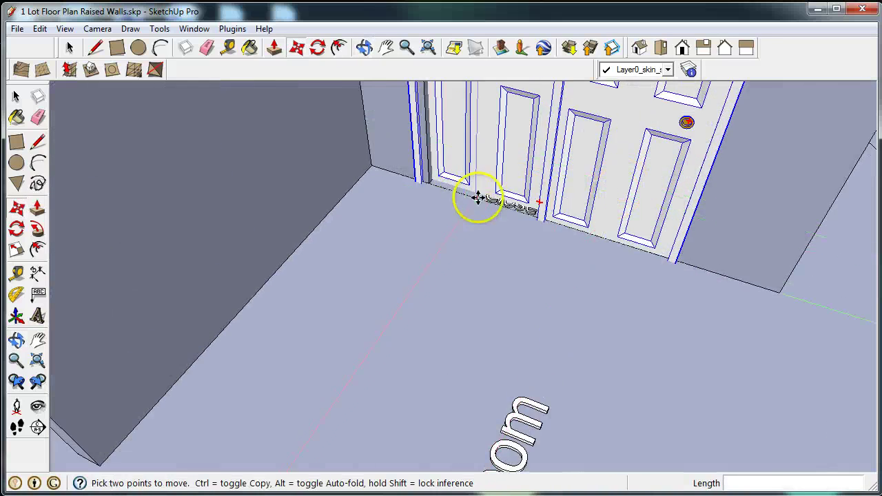
scroll(497, 195, up, 2)
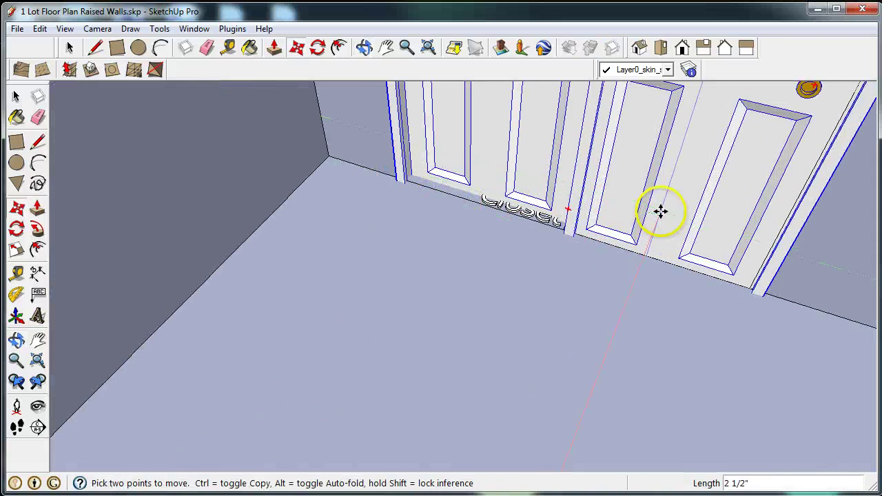
middle_drag(660, 211, 617, 310)
scroll(607, 319, down, 4)
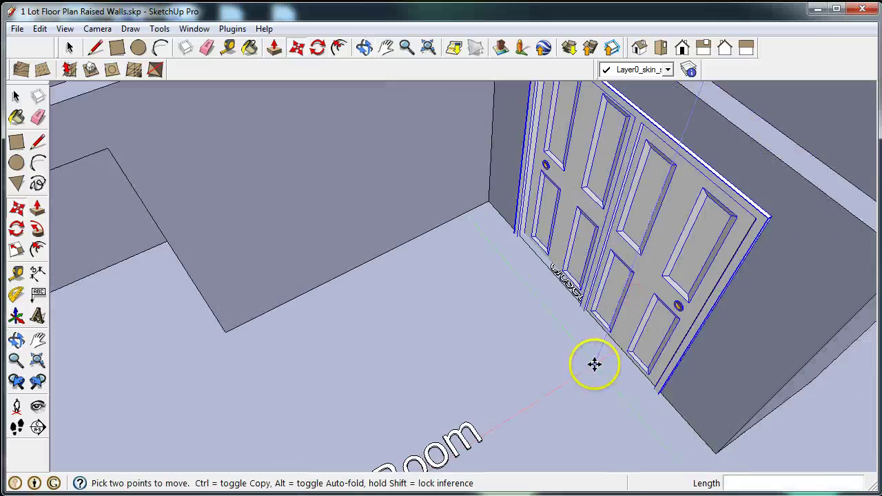
Deselect the closet doors and examine their fit together with the other openings across the whole house
middle_drag(602, 355, 525, 359)
scroll(526, 358, down, 2)
click(65, 48)
click(820, 315)
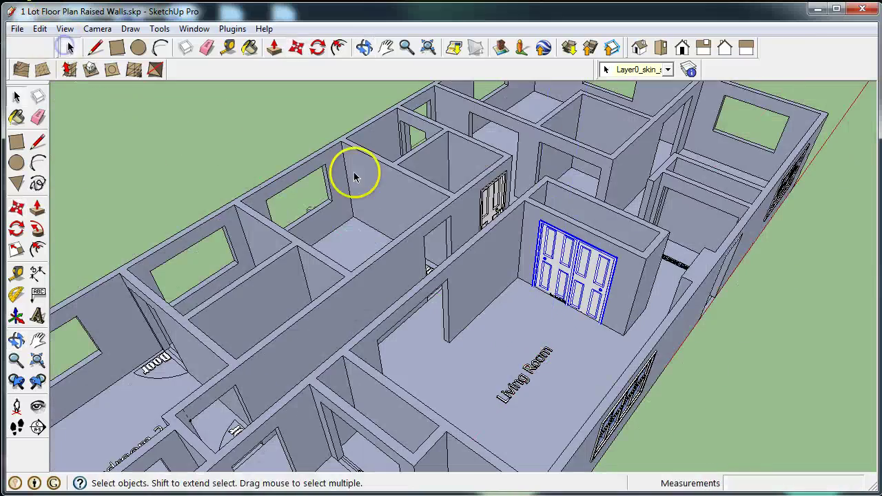
scroll(572, 246, up, 10)
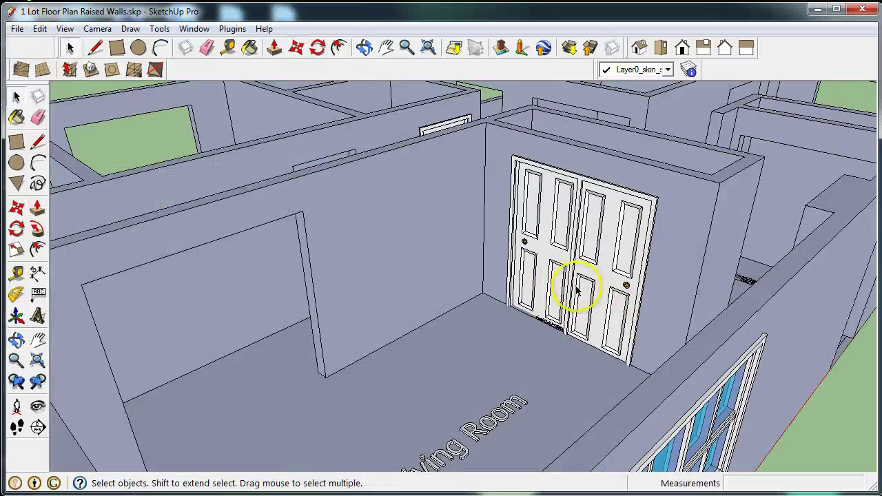
middle_drag(575, 357, 510, 374)
click(428, 47)
middle_drag(463, 220, 601, 282)
middle_drag(746, 295, 521, 299)
scroll(558, 173, up, 3)
middle_drag(557, 175, 556, 195)
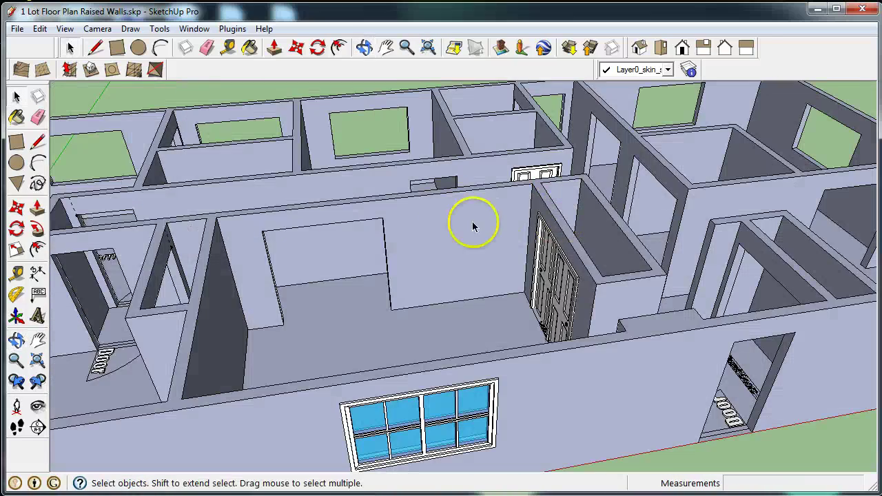